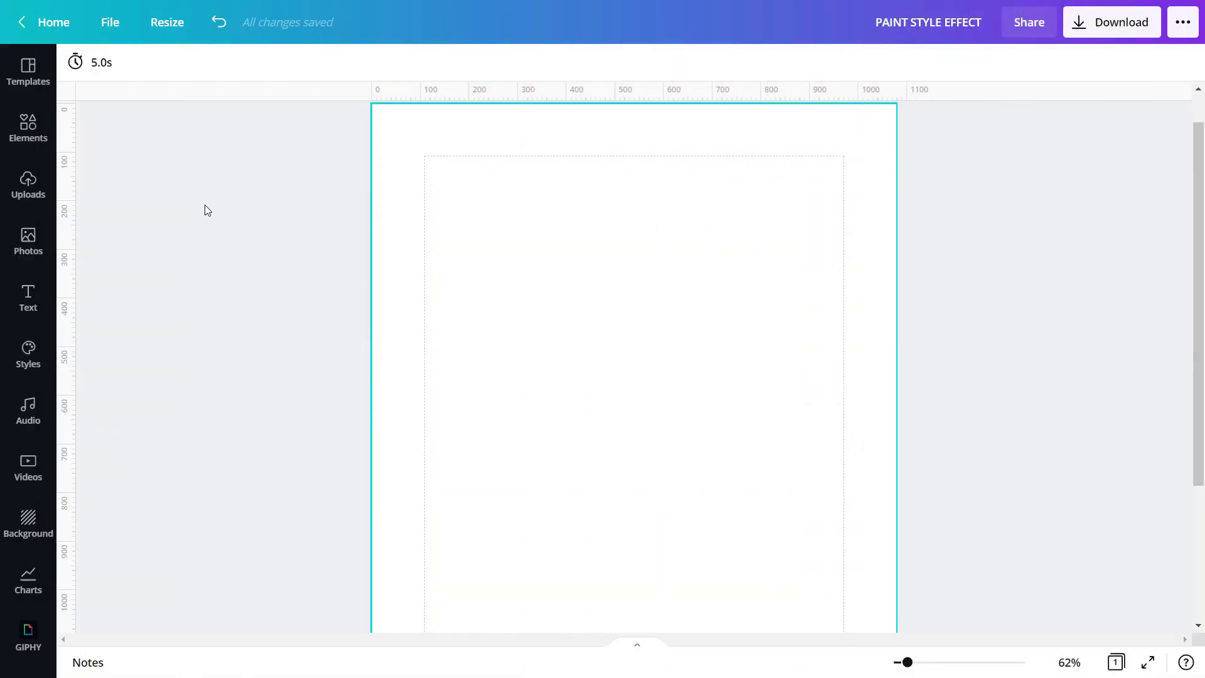
- Add the man-with-sausage upload to the page and centre it
left_click(24, 201)
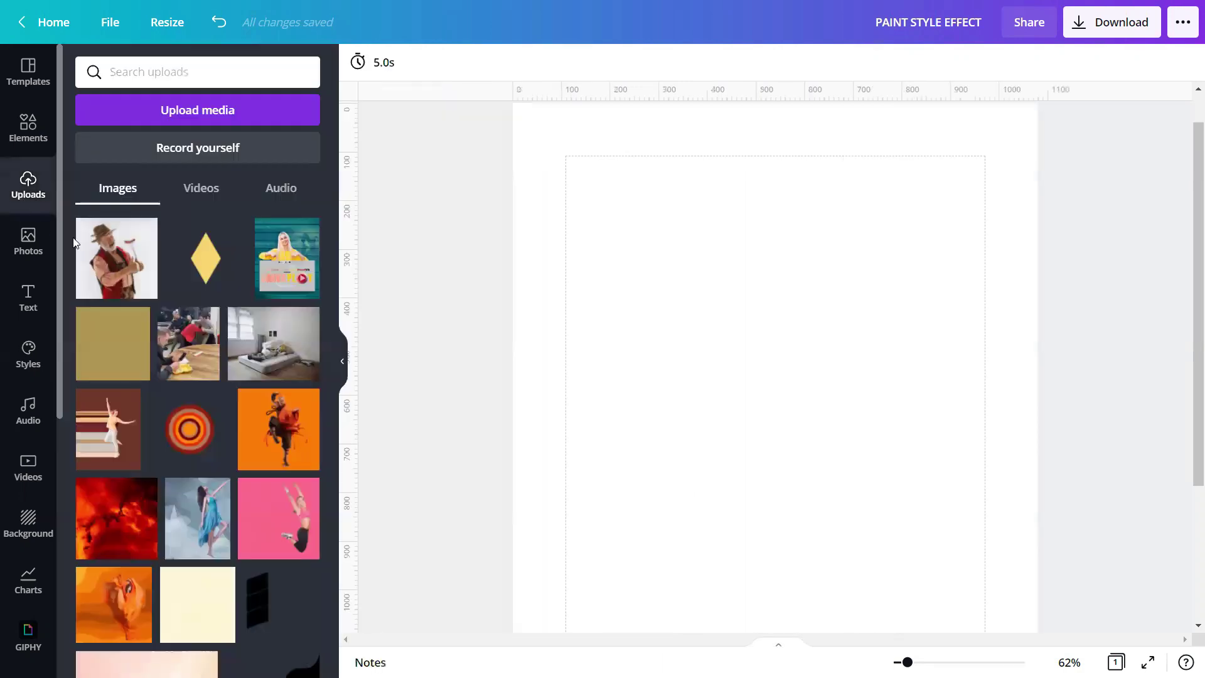
left_click(116, 258)
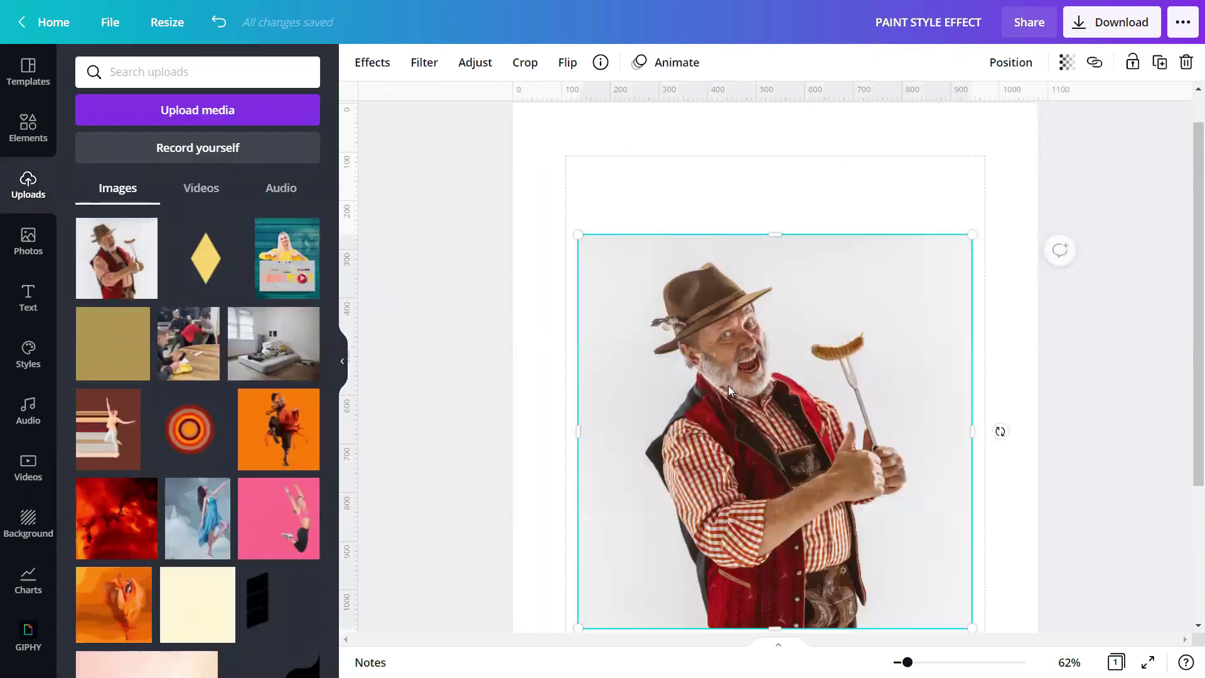
left_click_drag(729, 380, 729, 343)
- Bring up the photo's image effects list, scrolled down to Glitch
left_click(381, 68)
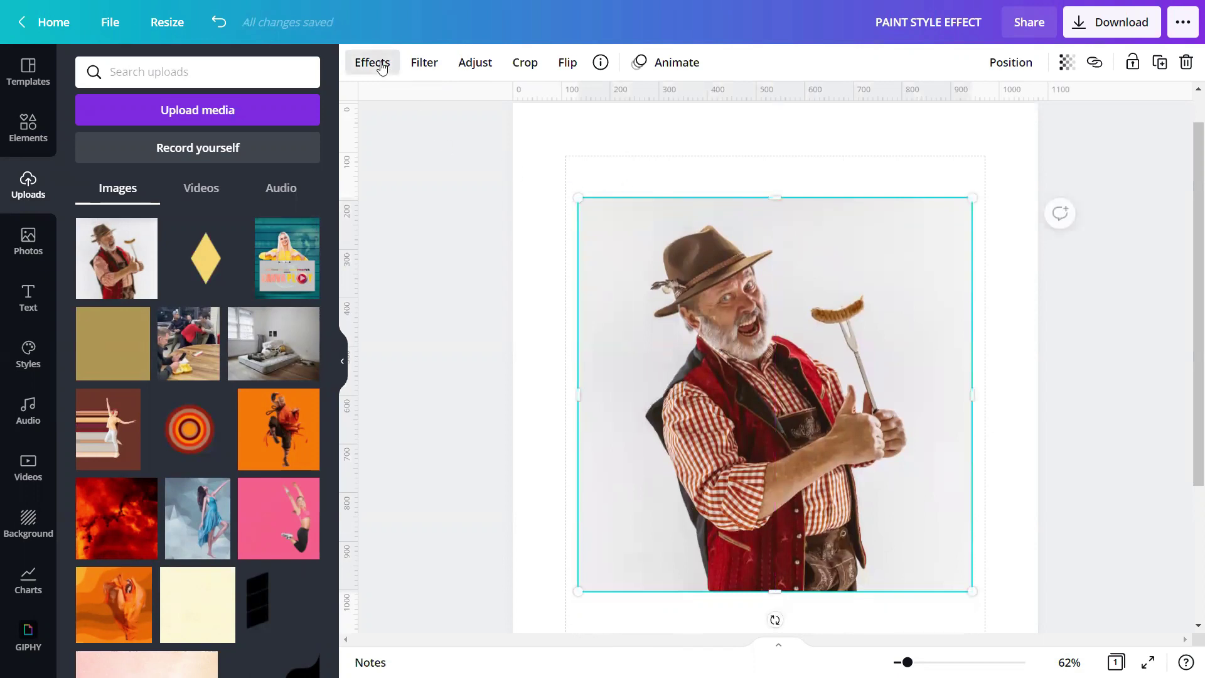
scroll(151, 398, "down", 2)
scroll(152, 397, "down", 4)
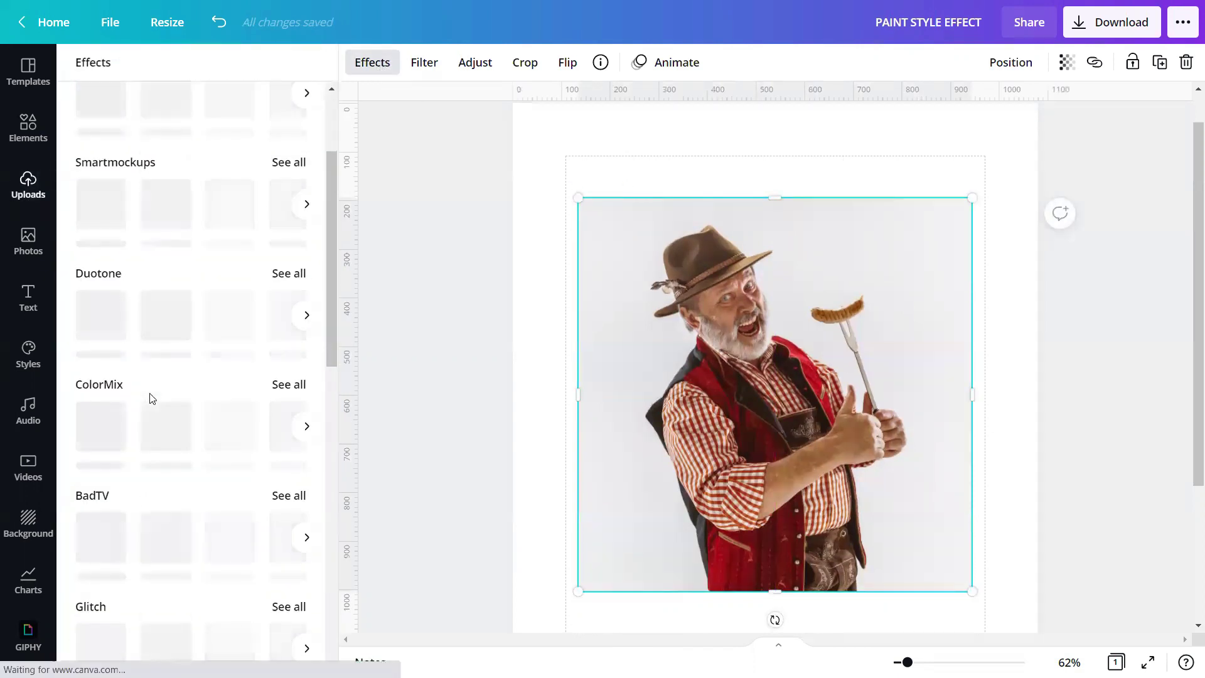
scroll(152, 397, "down", 2)
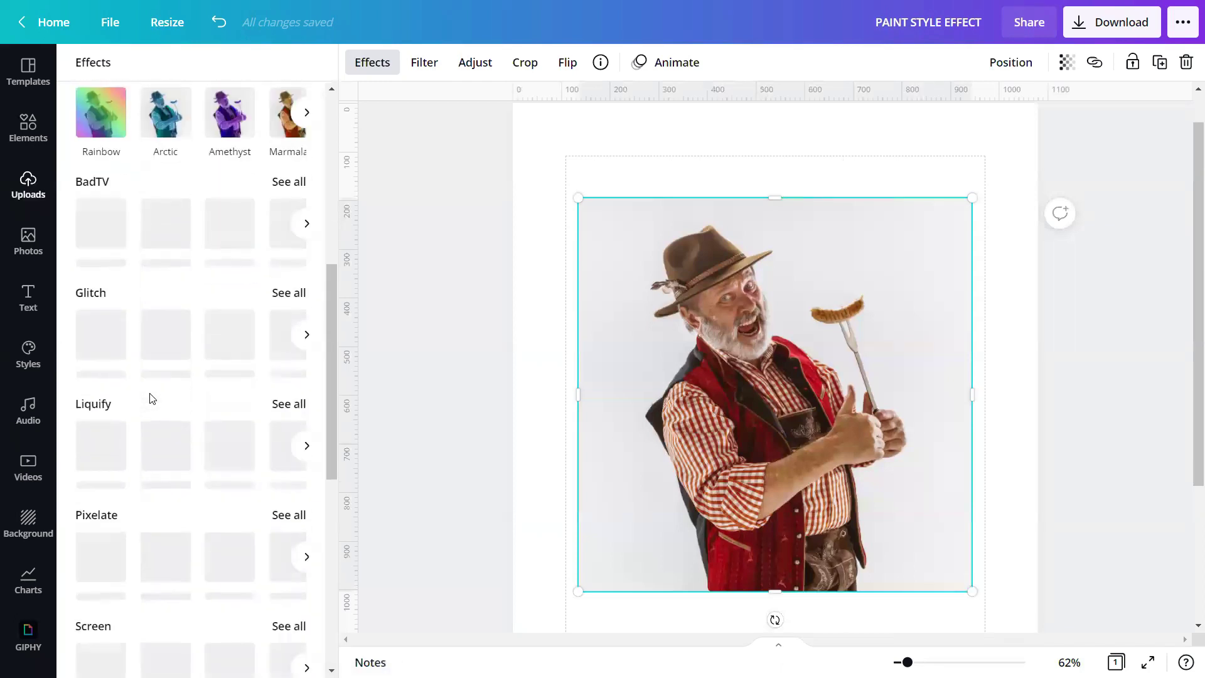
scroll(151, 397, "down", 2)
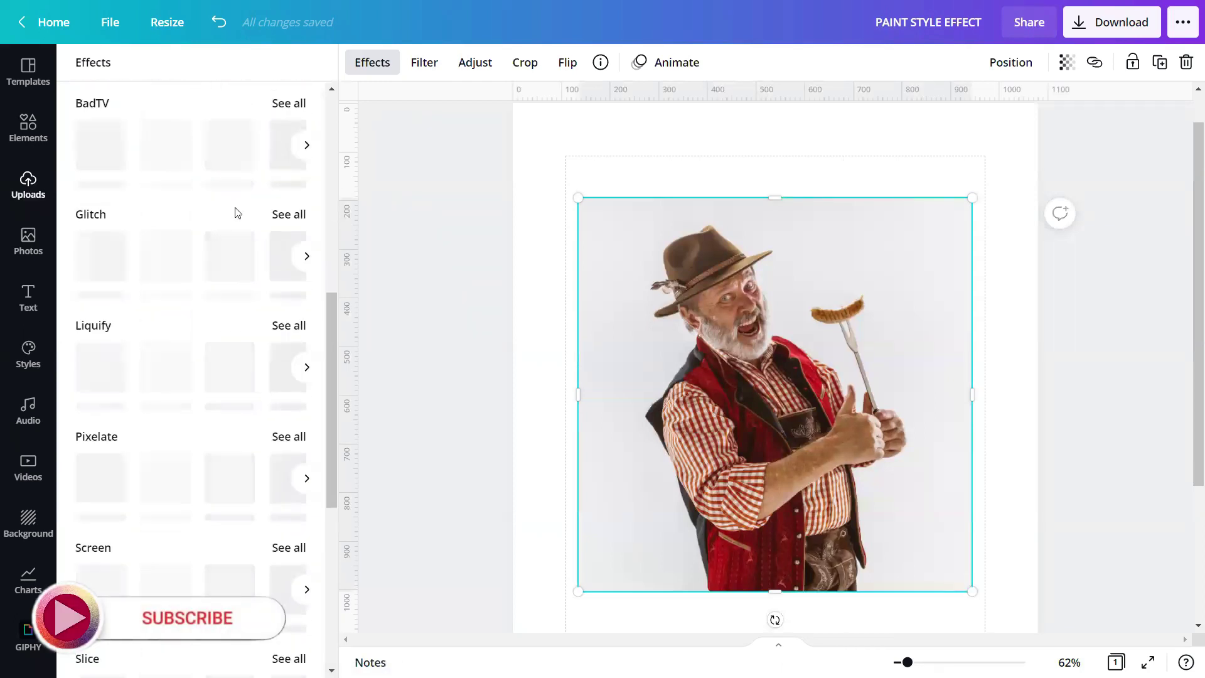
- Apply the Glitch Stencil style to the photo and show its settings
left_click(287, 214)
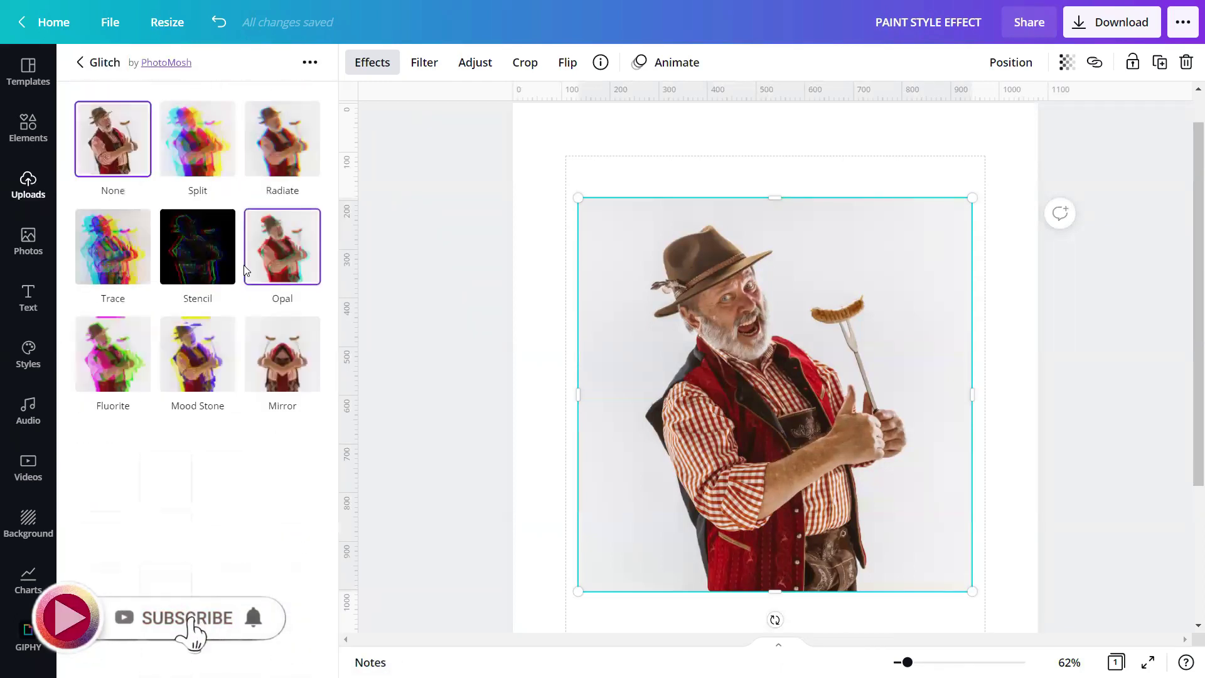
left_click(201, 260)
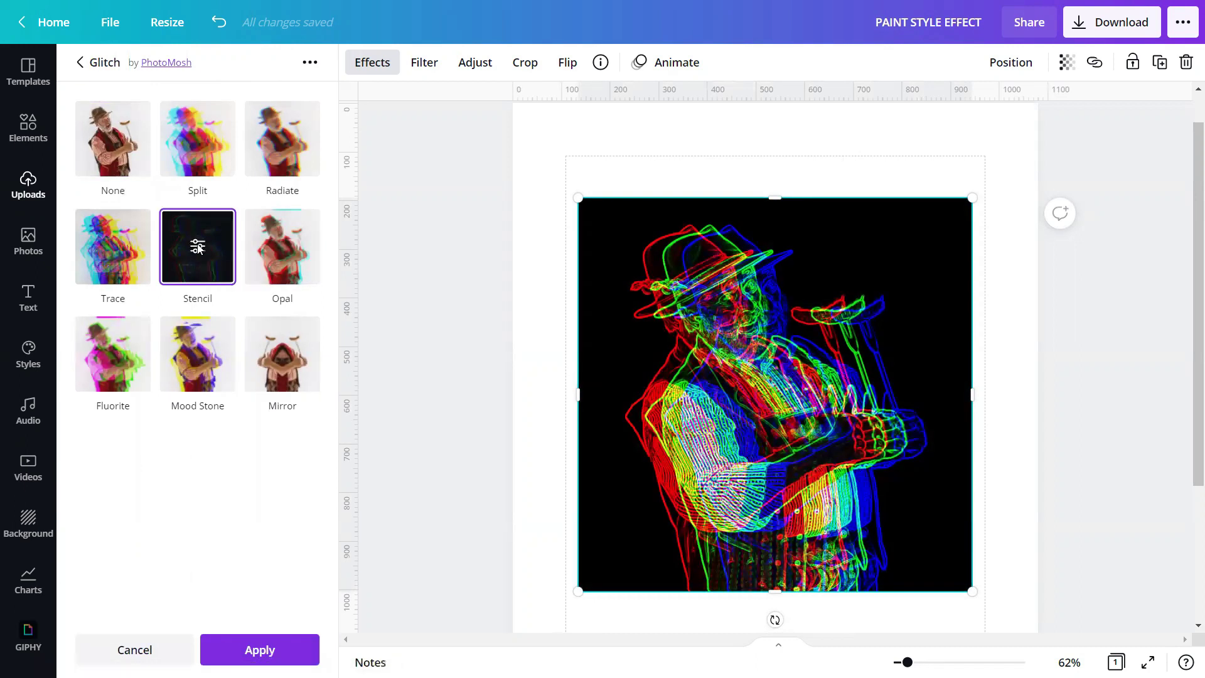
left_click(197, 246)
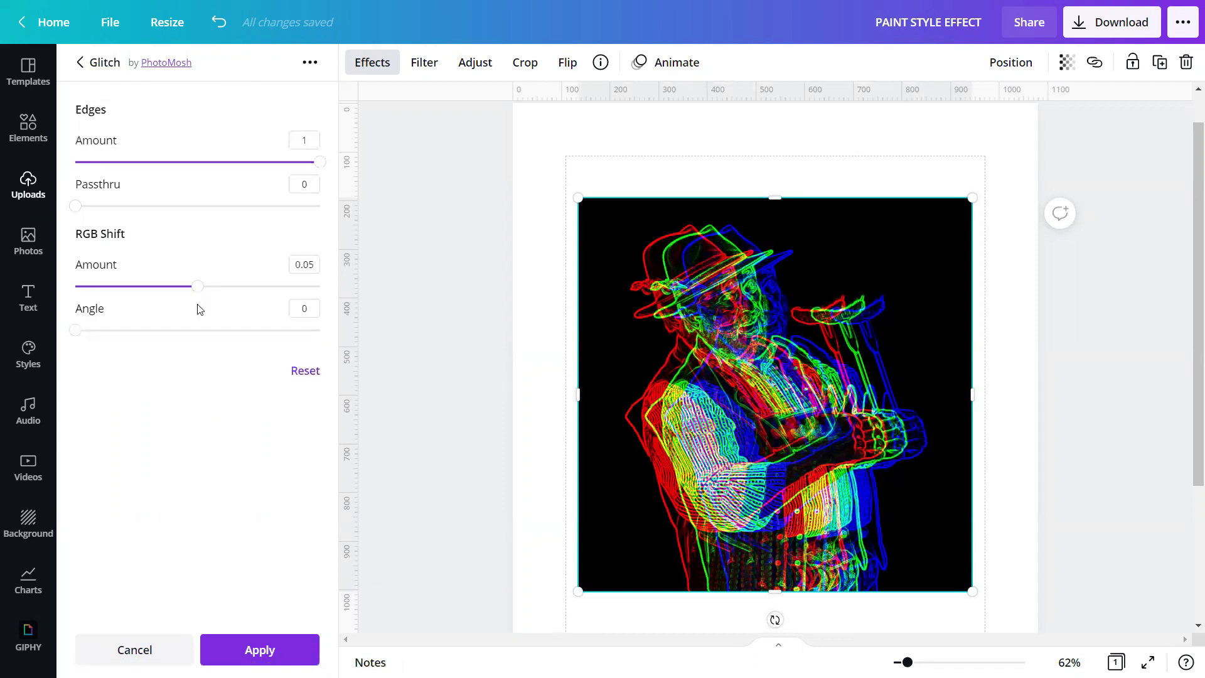
- Set Stencil RGB Shift 0, Passthru 1 and Edges Amount 0.5, then apply
left_click_drag(97, 294, 74, 286)
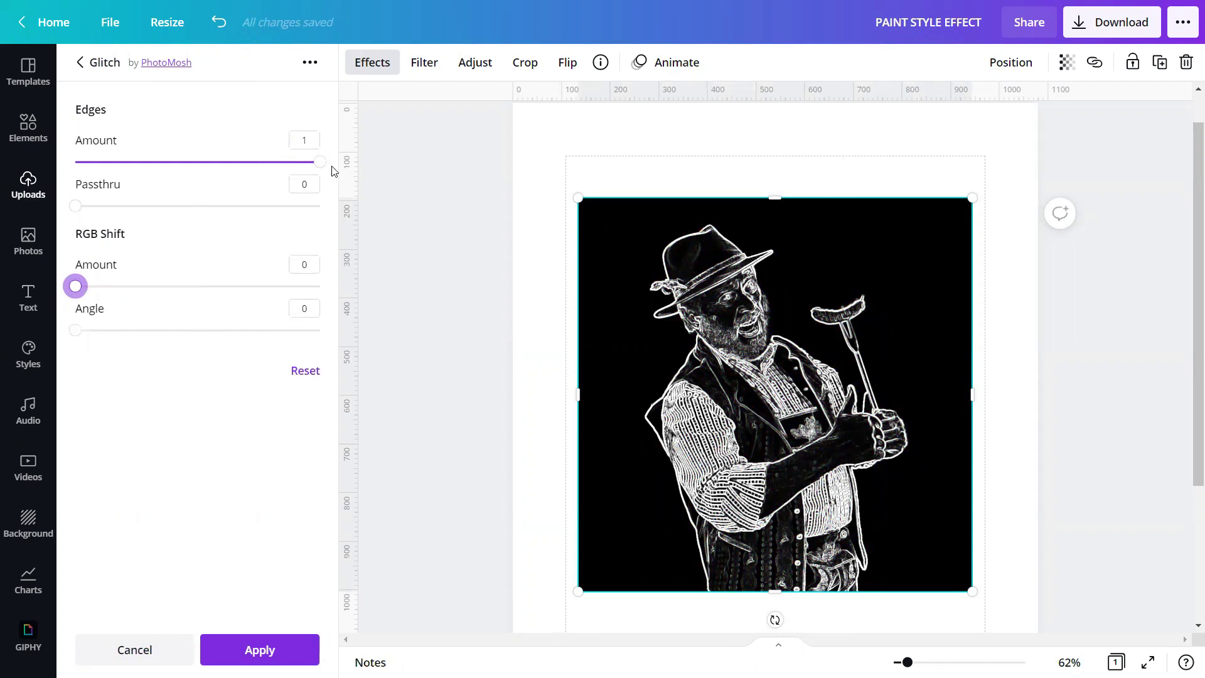
left_click_drag(318, 164, 123, 176)
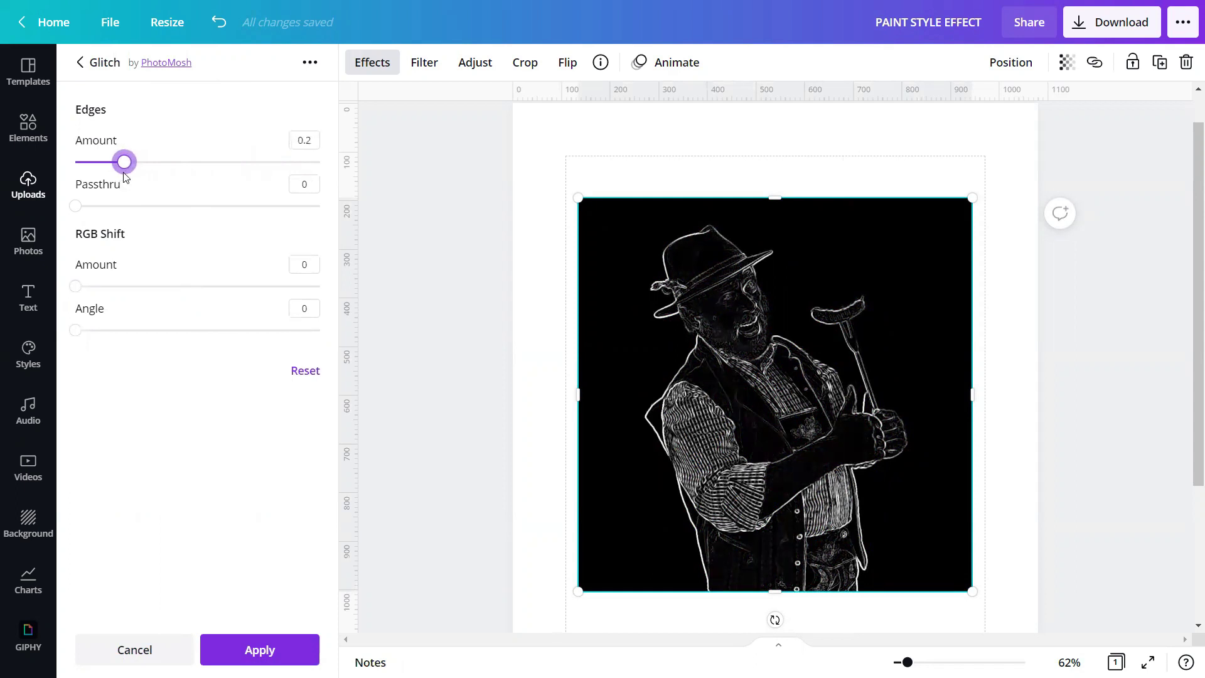
left_click(75, 206)
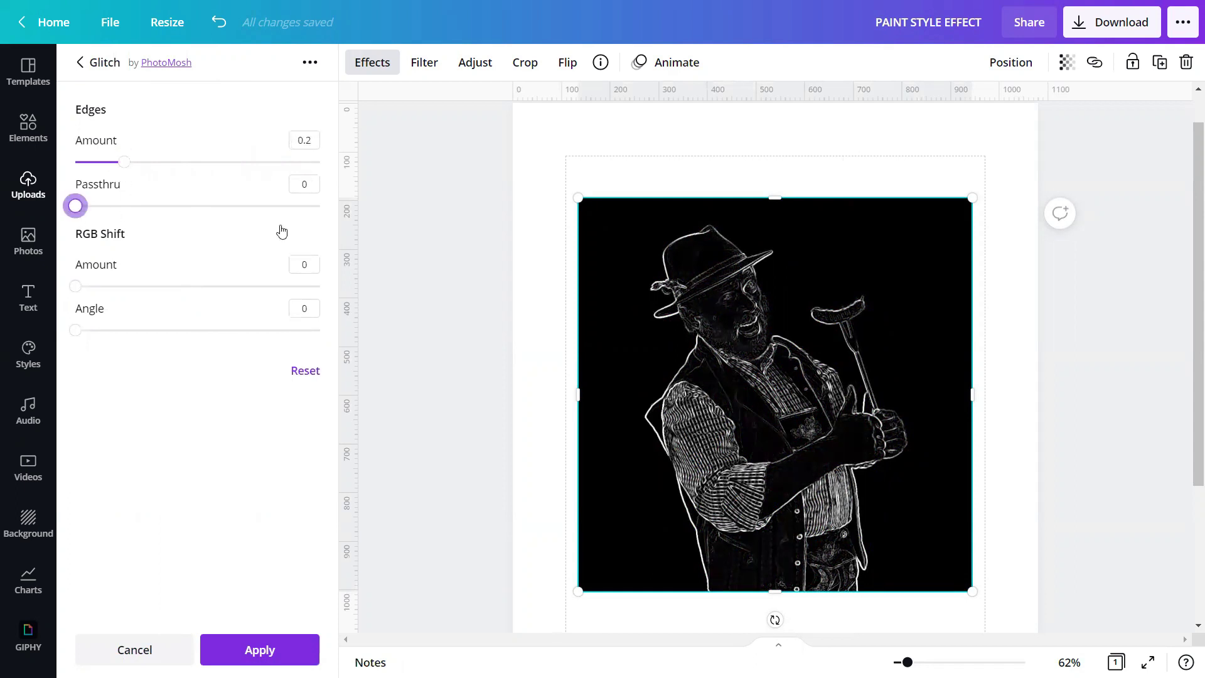
key("End")
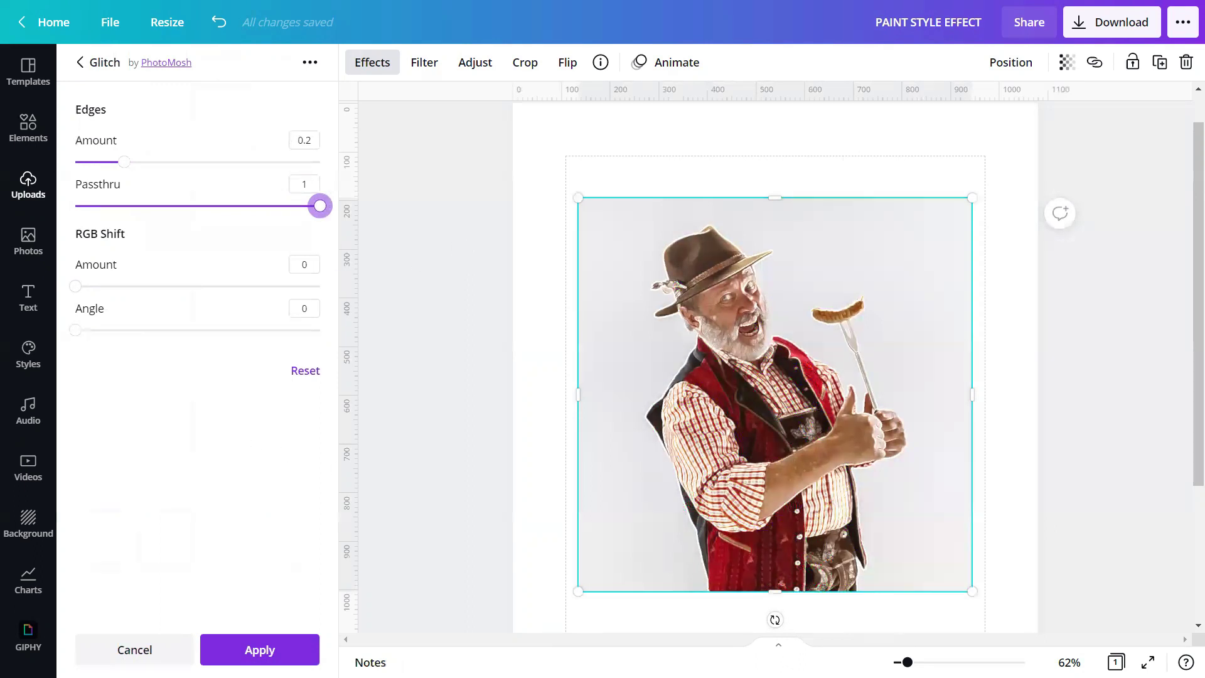
left_click_drag(907, 662, 939, 662)
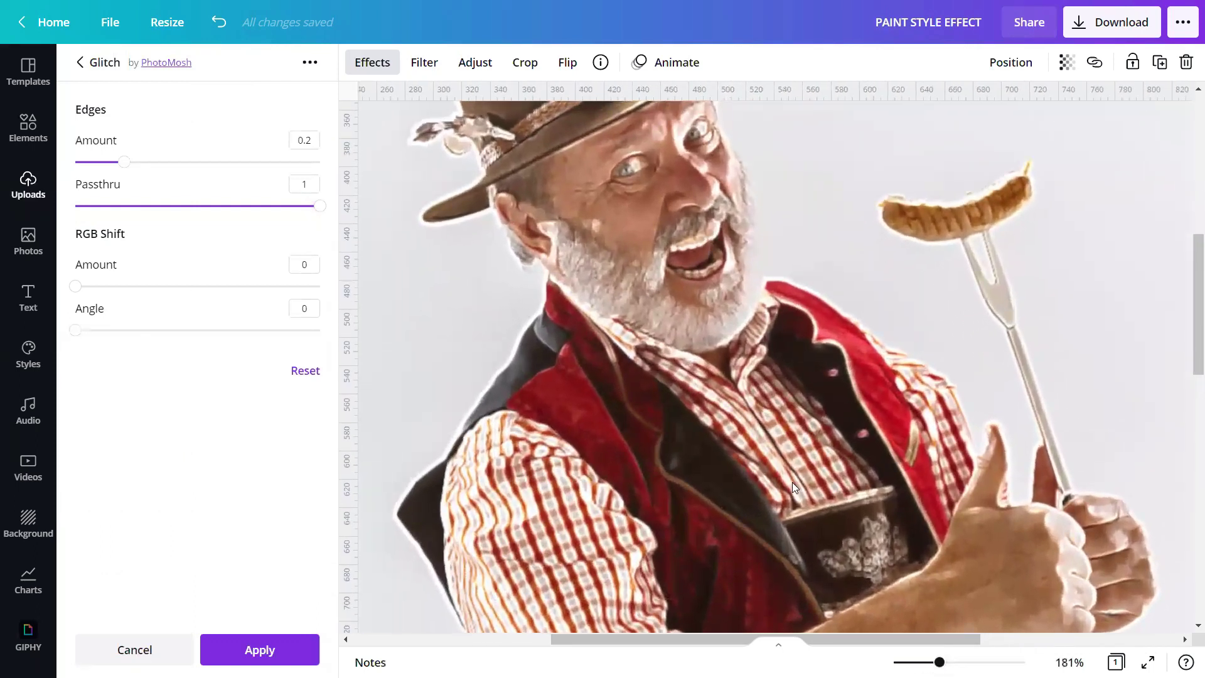
scroll(789, 458, "up", 2)
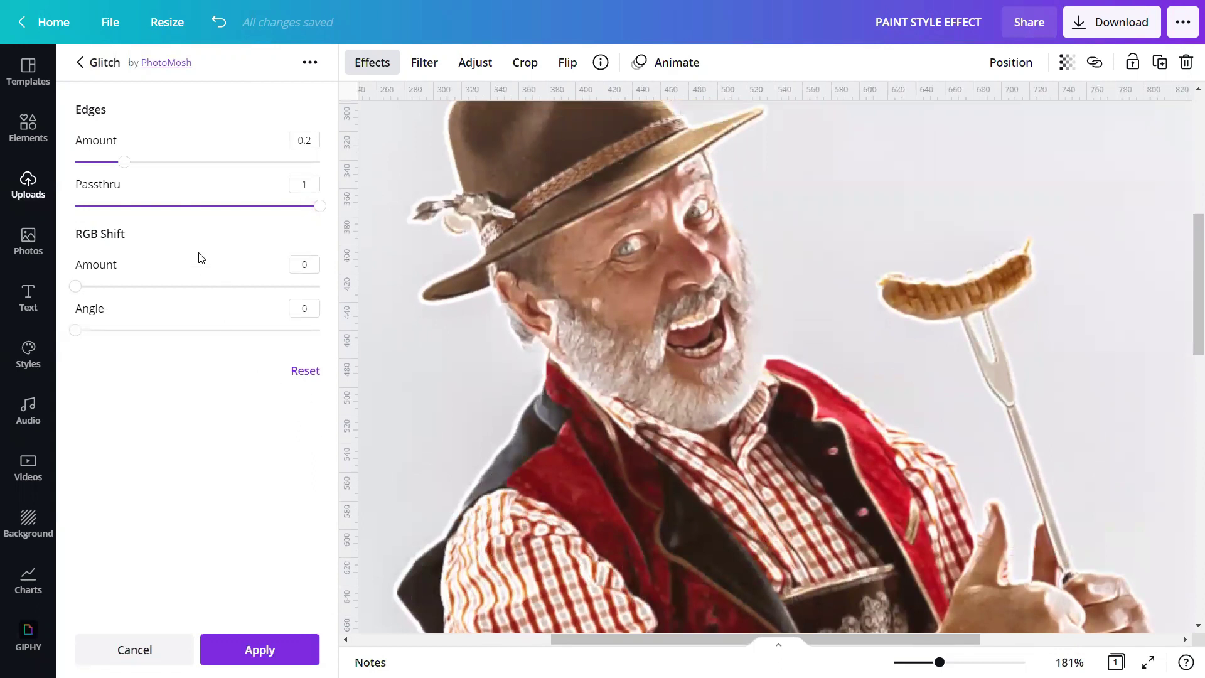
left_click_drag(121, 166, 197, 173)
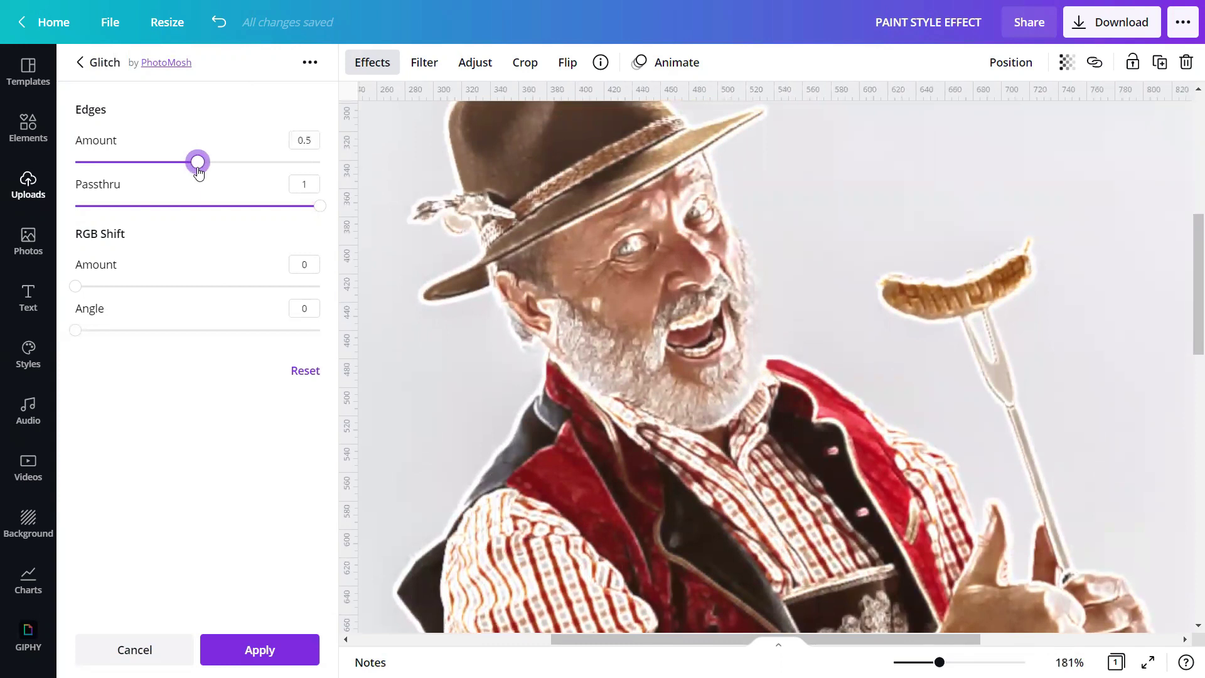
left_click(255, 653)
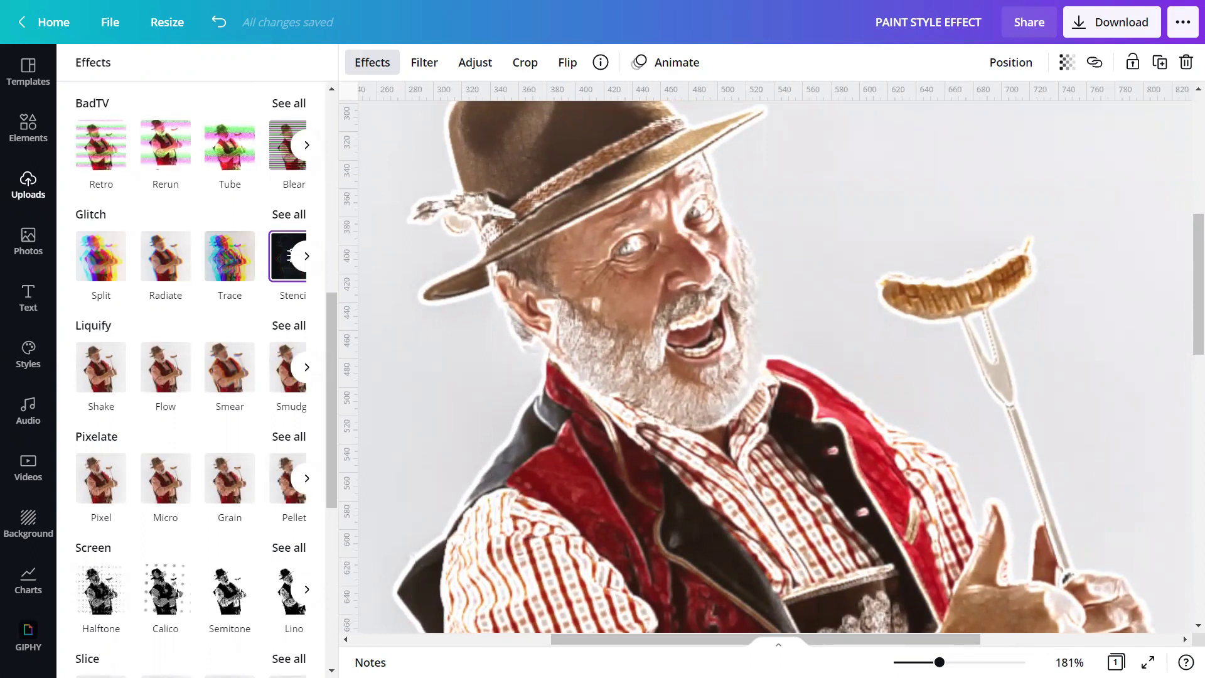
- Cut the man out of his grey backdrop with Background Remover
key("ctrl+minus")
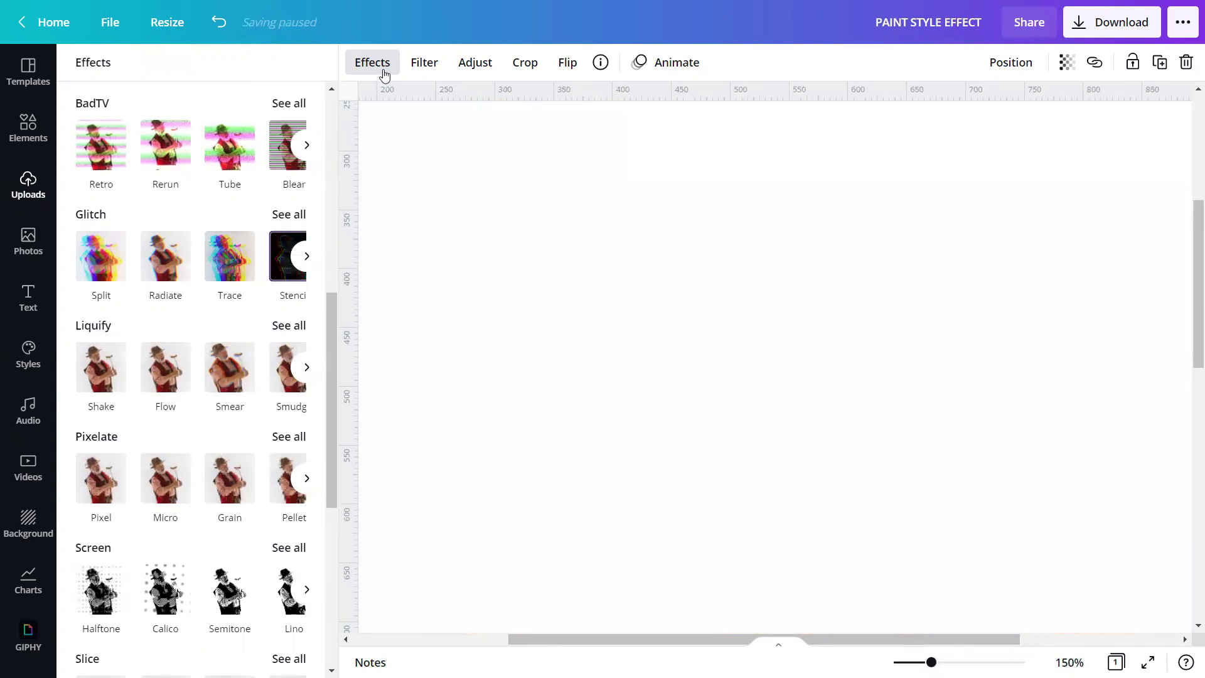
left_click(384, 71)
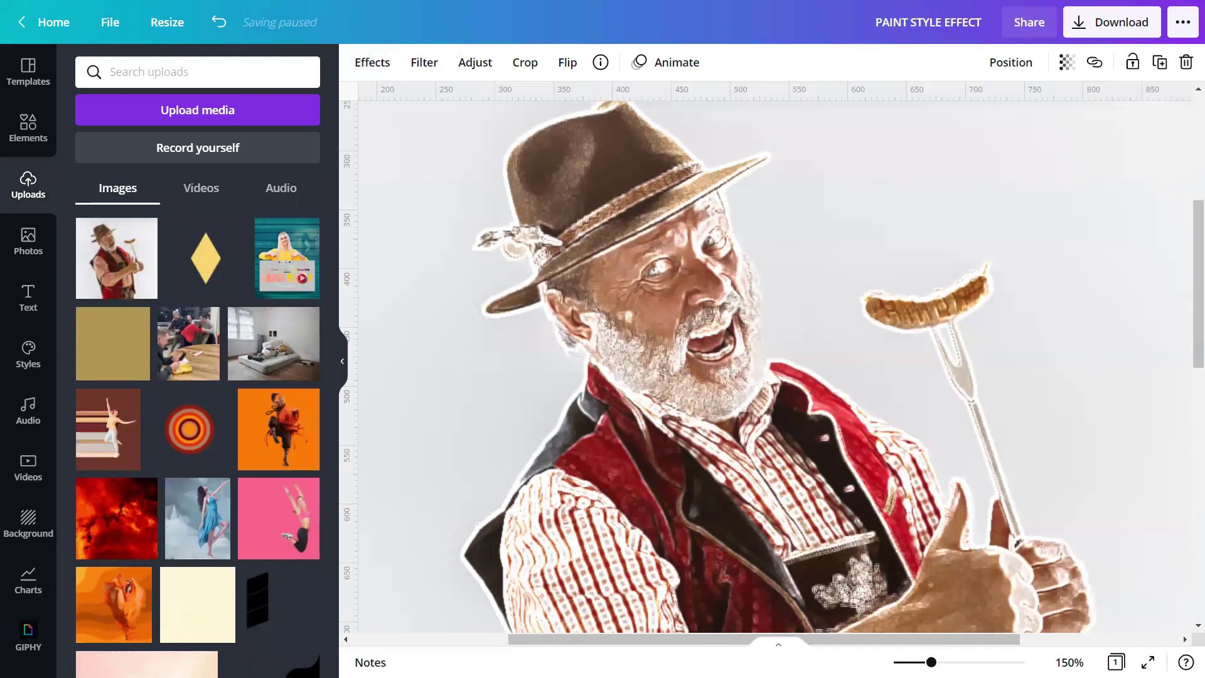
scroll(531, 359, "down", 5)
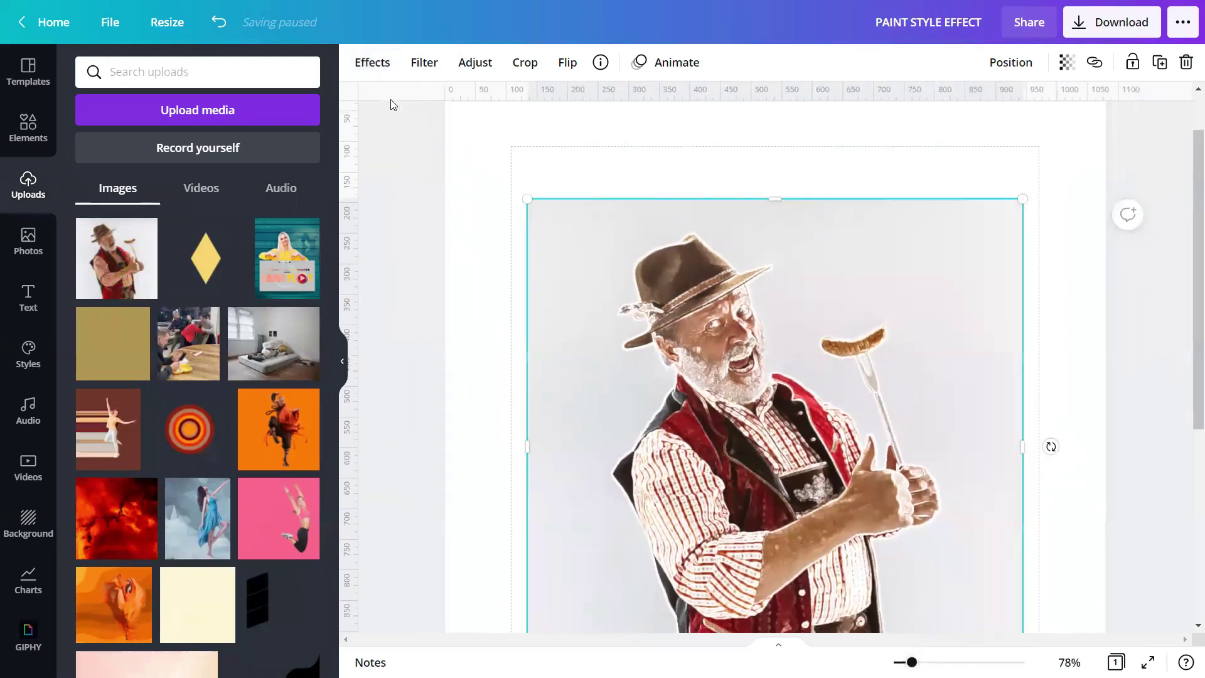
left_click(375, 67)
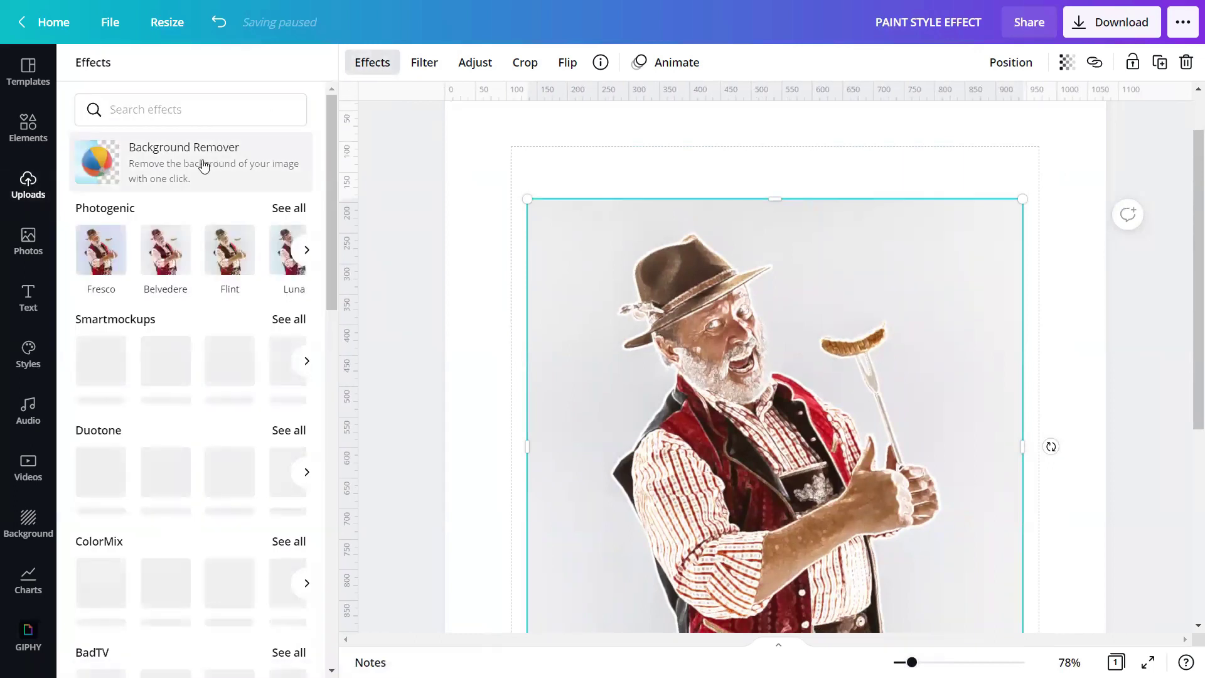
left_click(203, 164)
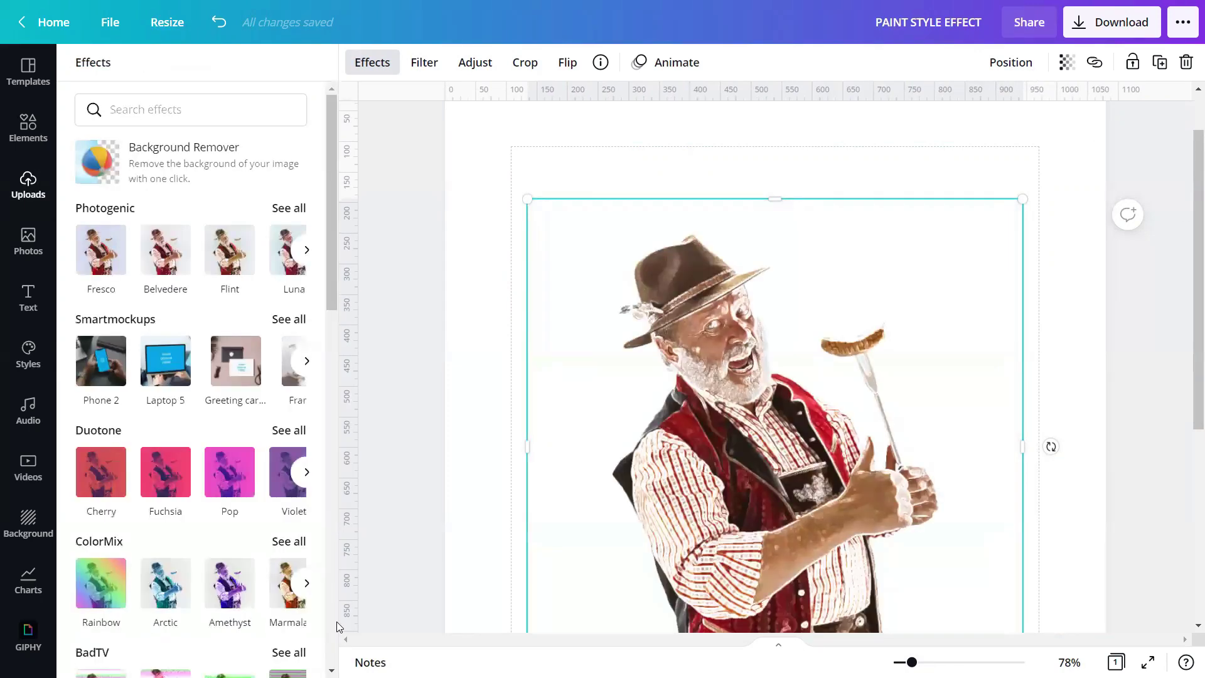
scroll(677, 331, "down", 2)
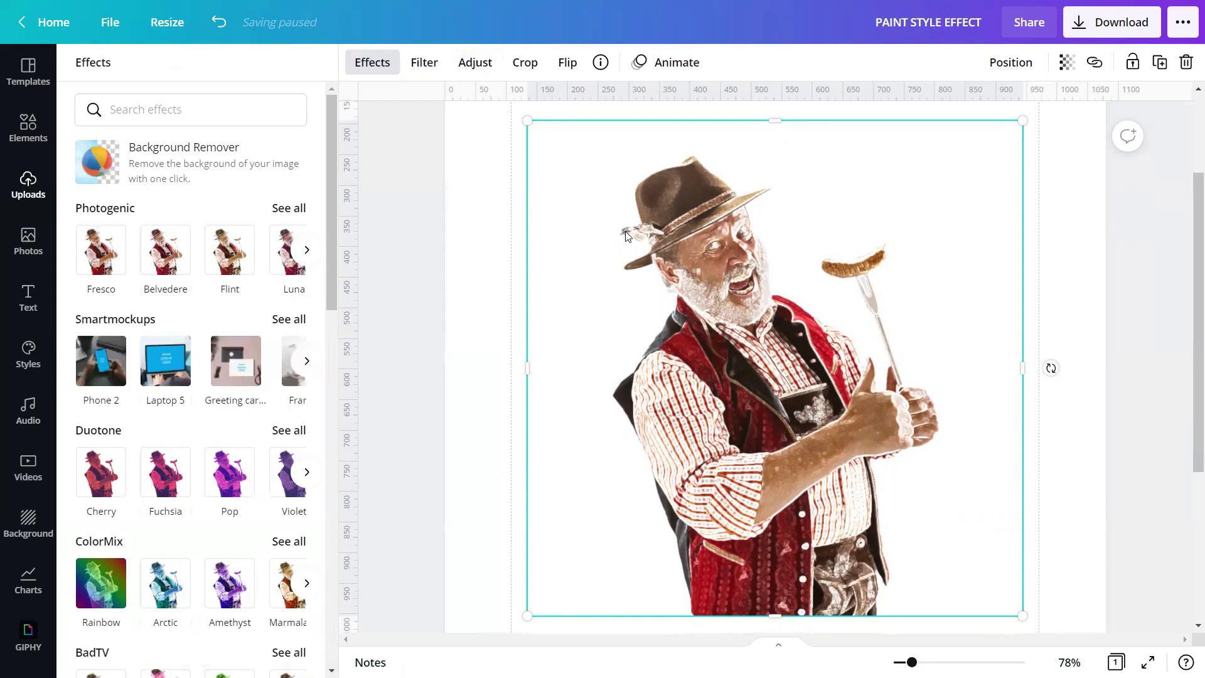
- Adjust the cut-out photo to Contrast 11, Saturation 11 and Blur -11
left_click(477, 64)
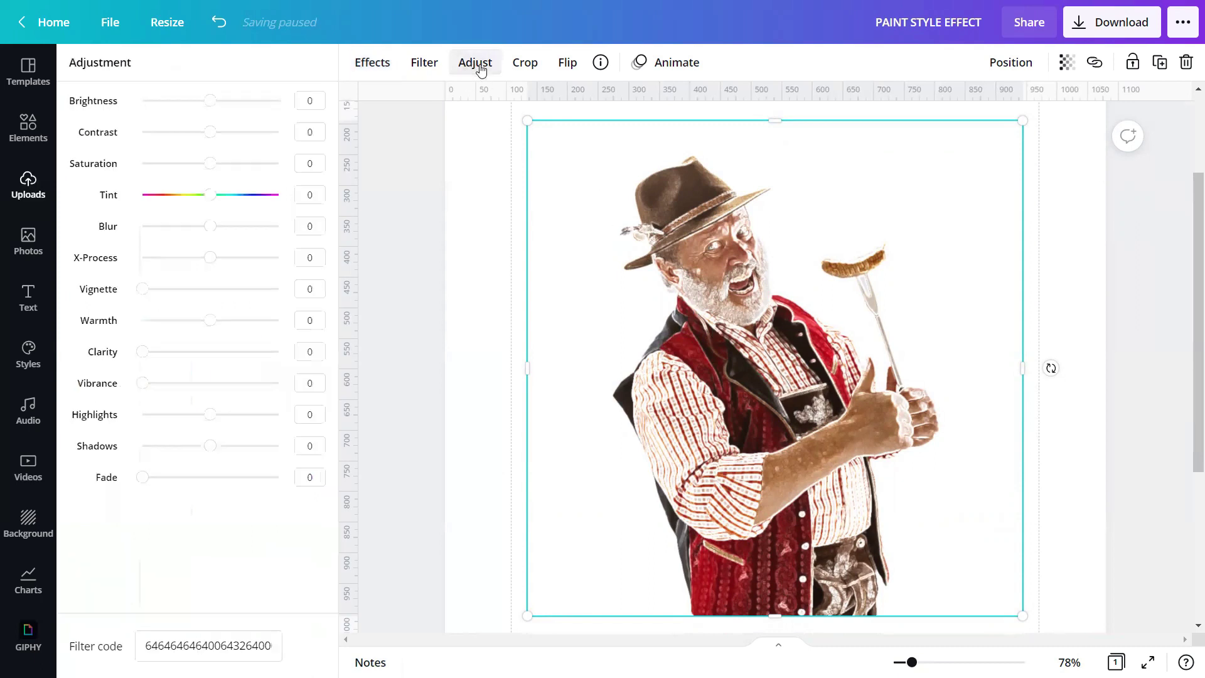
left_click(321, 130)
type("1")
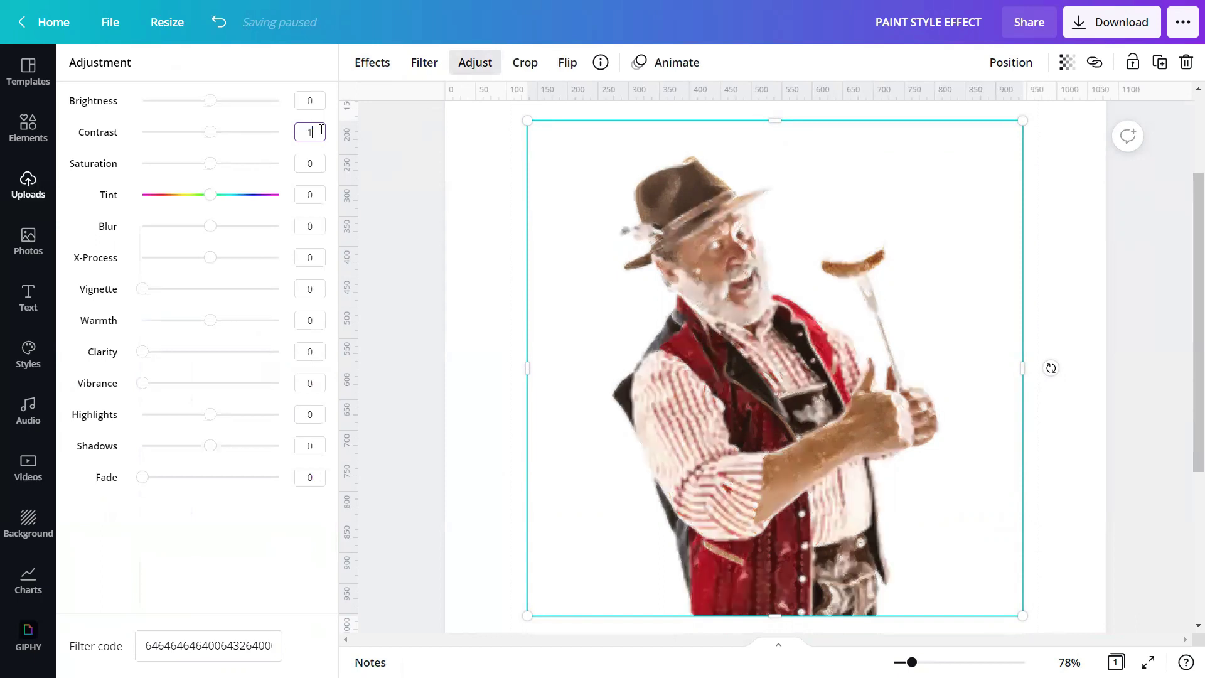
type("1")
left_click(321, 163)
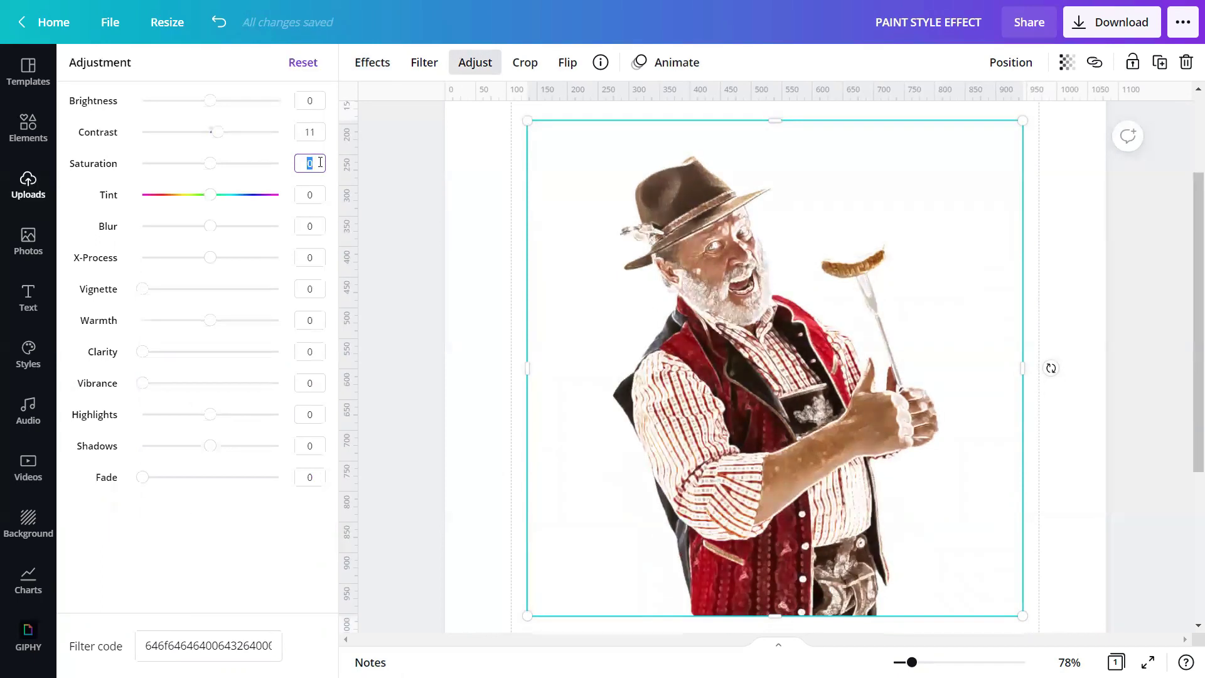
type("11")
left_click(315, 226)
type("-11")
key("Tab")
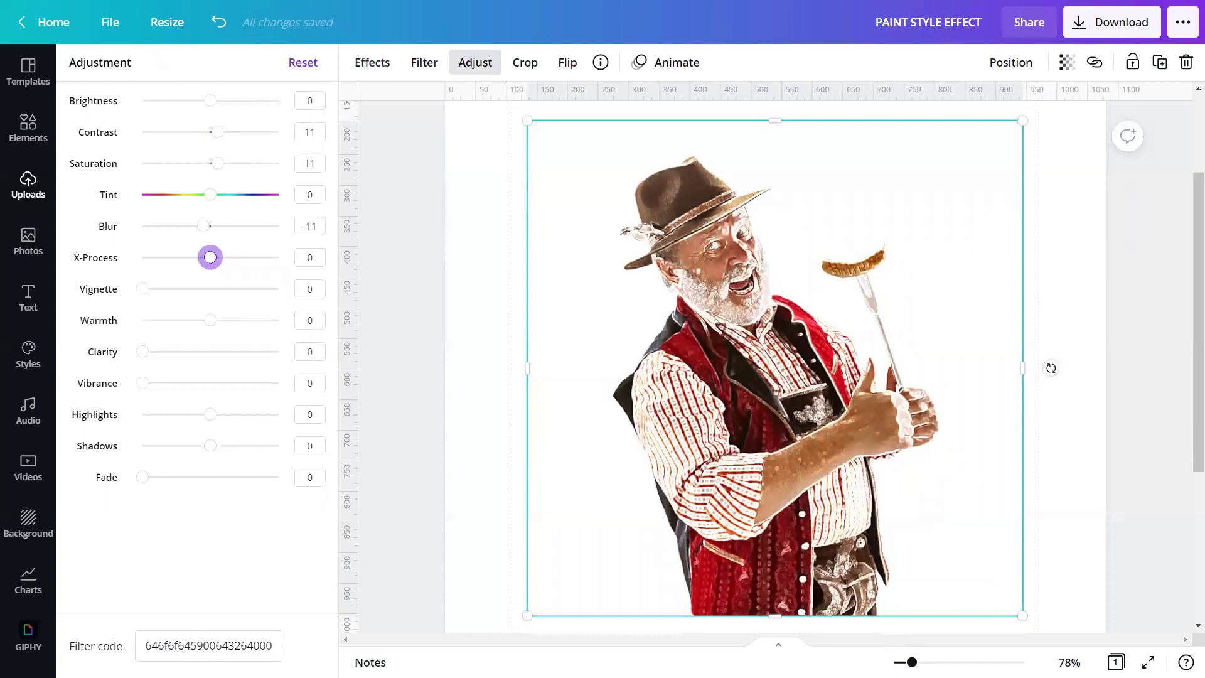
left_click_drag(911, 662, 930, 662)
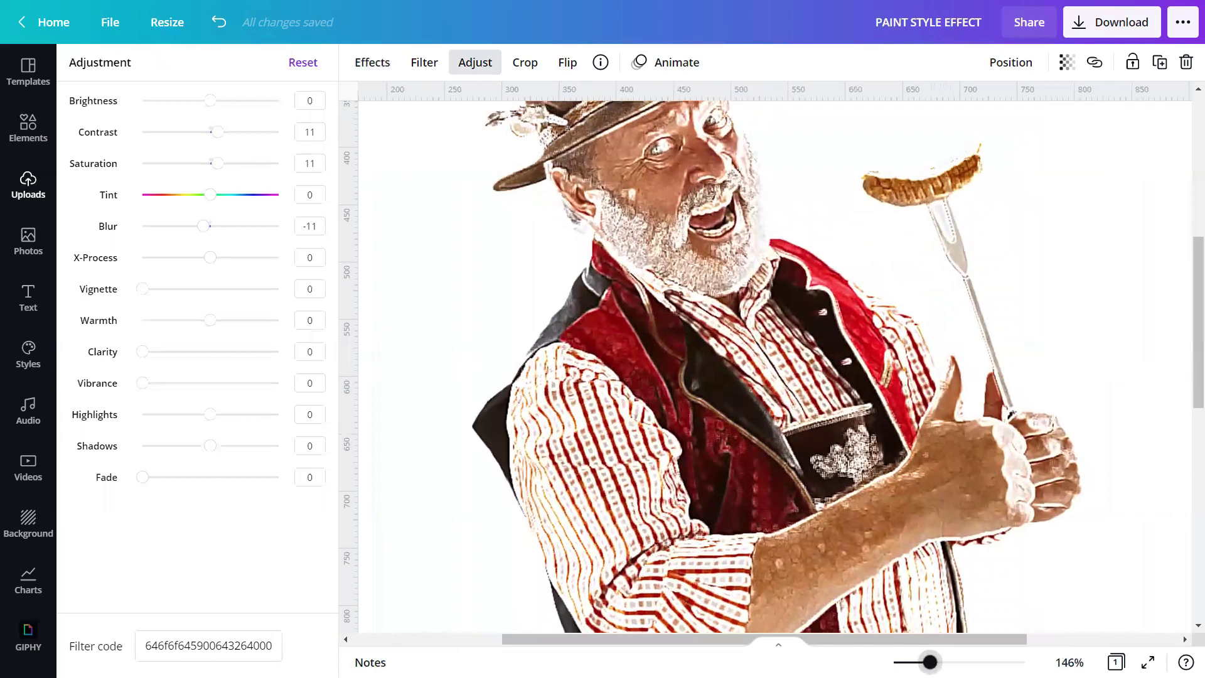
scroll(869, 601, "up", 2)
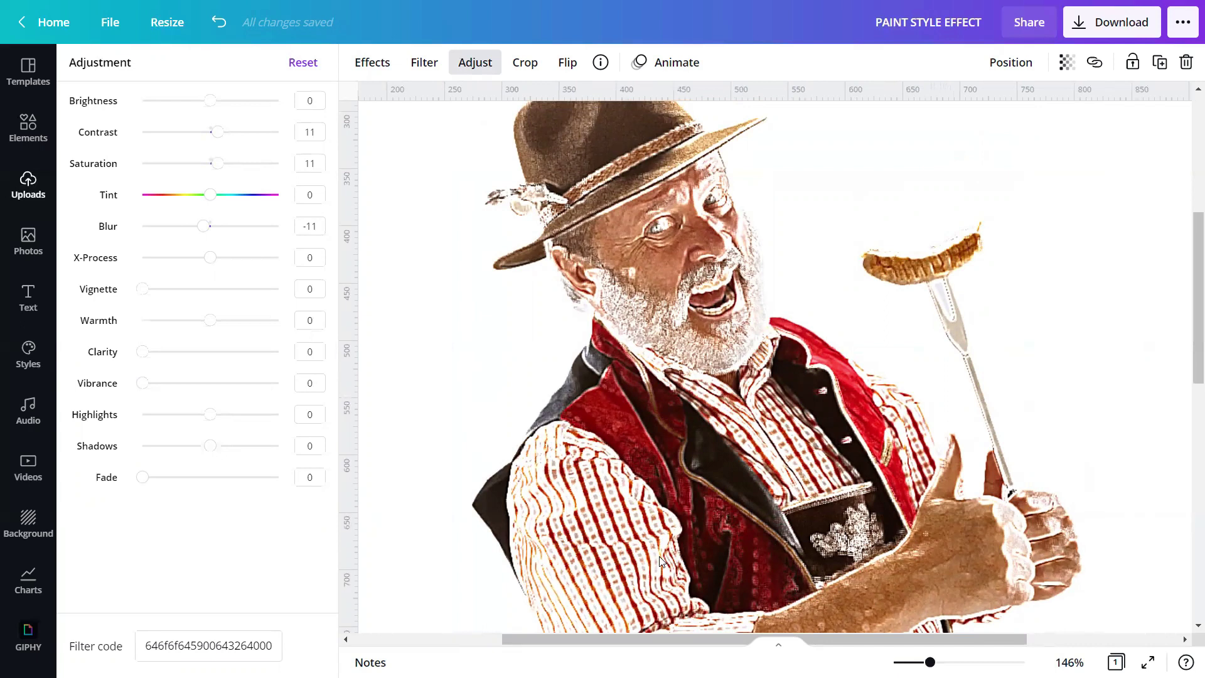
scroll(926, 529, "down", 2)
- Enlarge the cut-out man to full page width from the left edge and hide the panel
left_click_drag(930, 662, 904, 662)
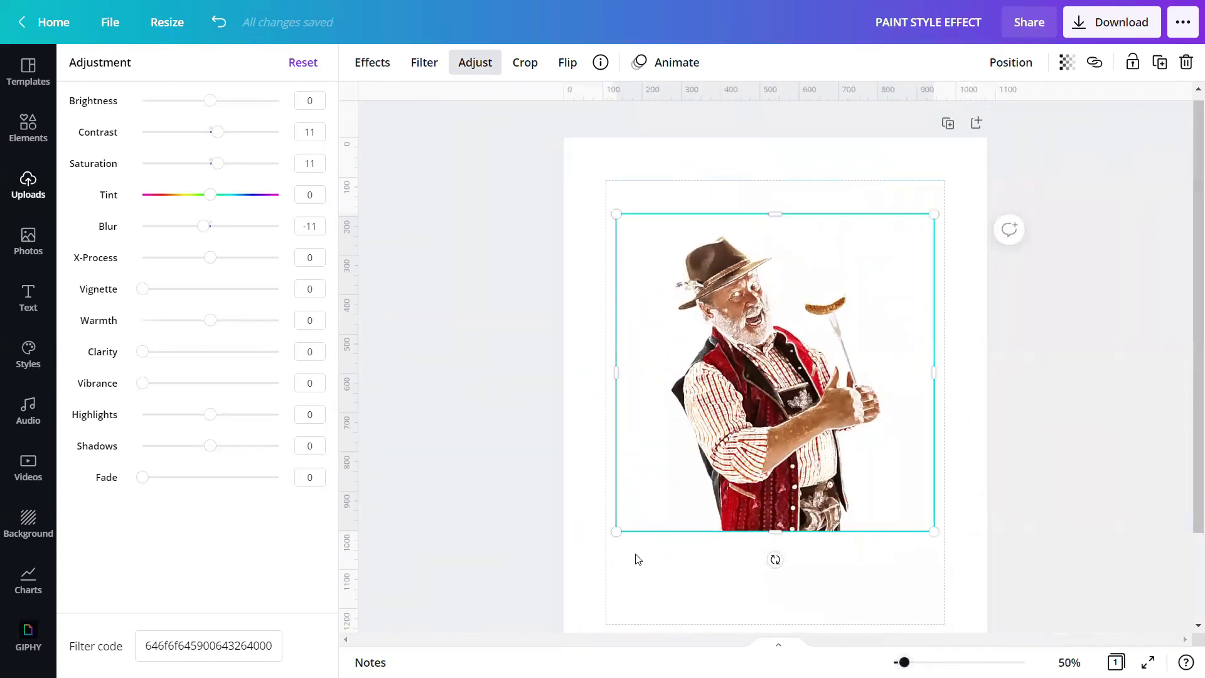
left_click_drag(615, 527, 509, 623)
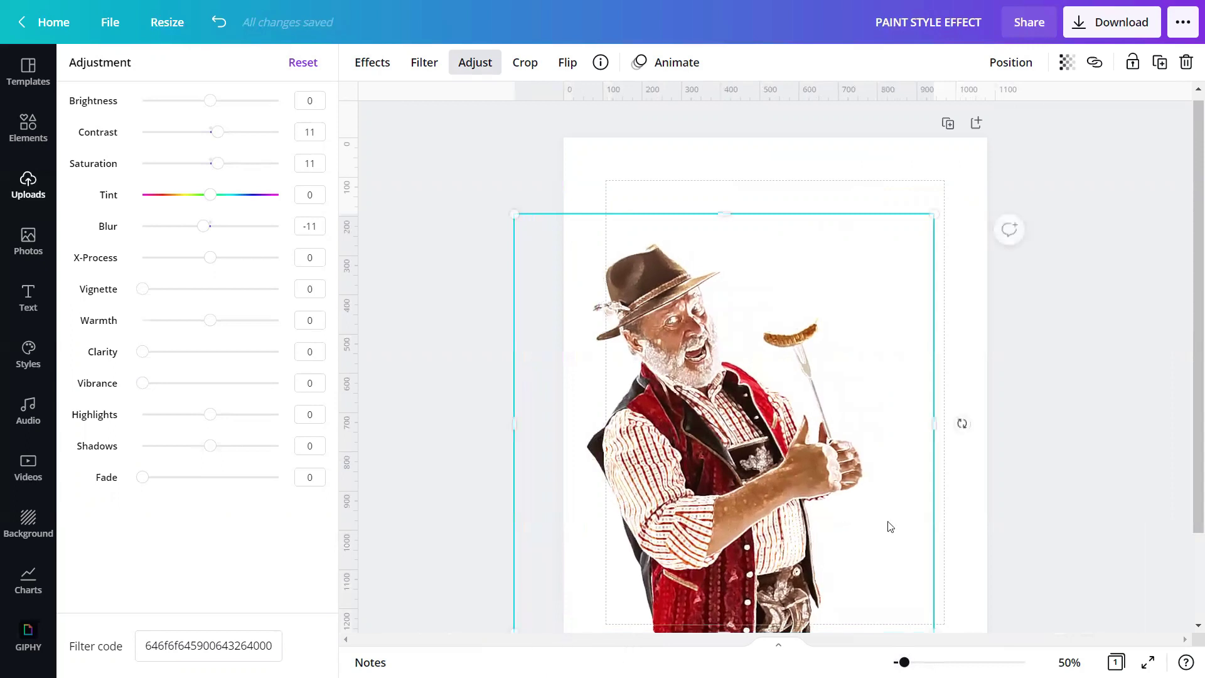
left_click_drag(894, 448, 931, 448)
left_click_drag(976, 623, 980, 627)
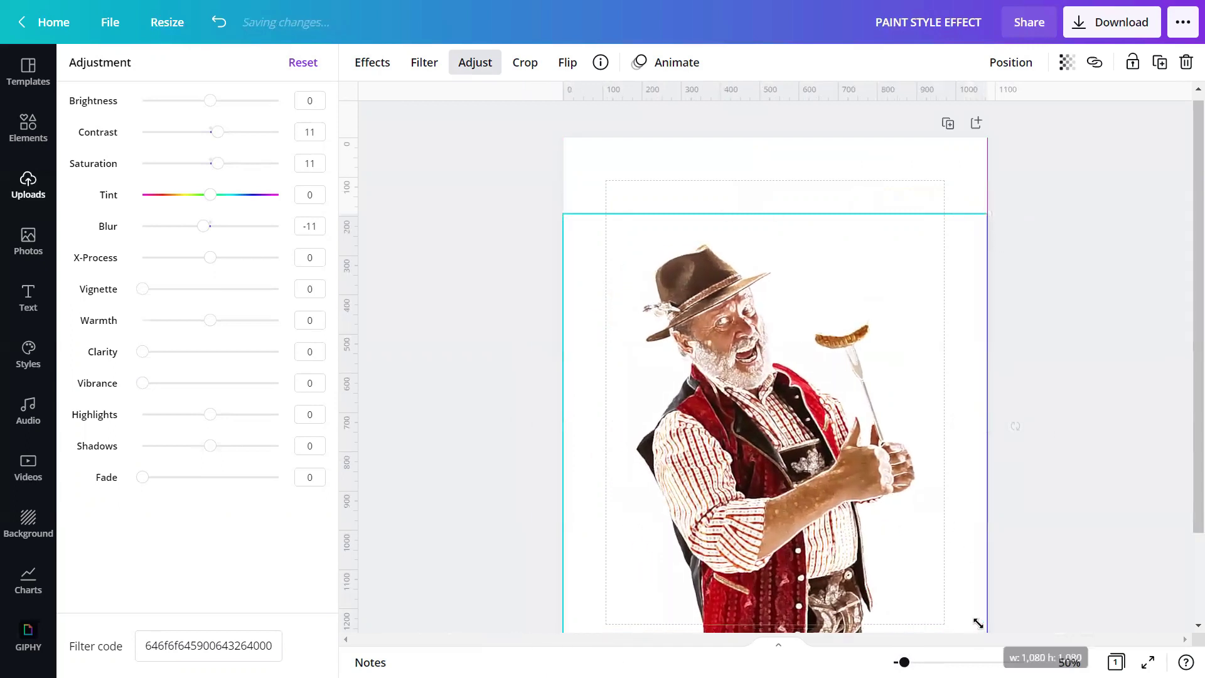
left_click(918, 183)
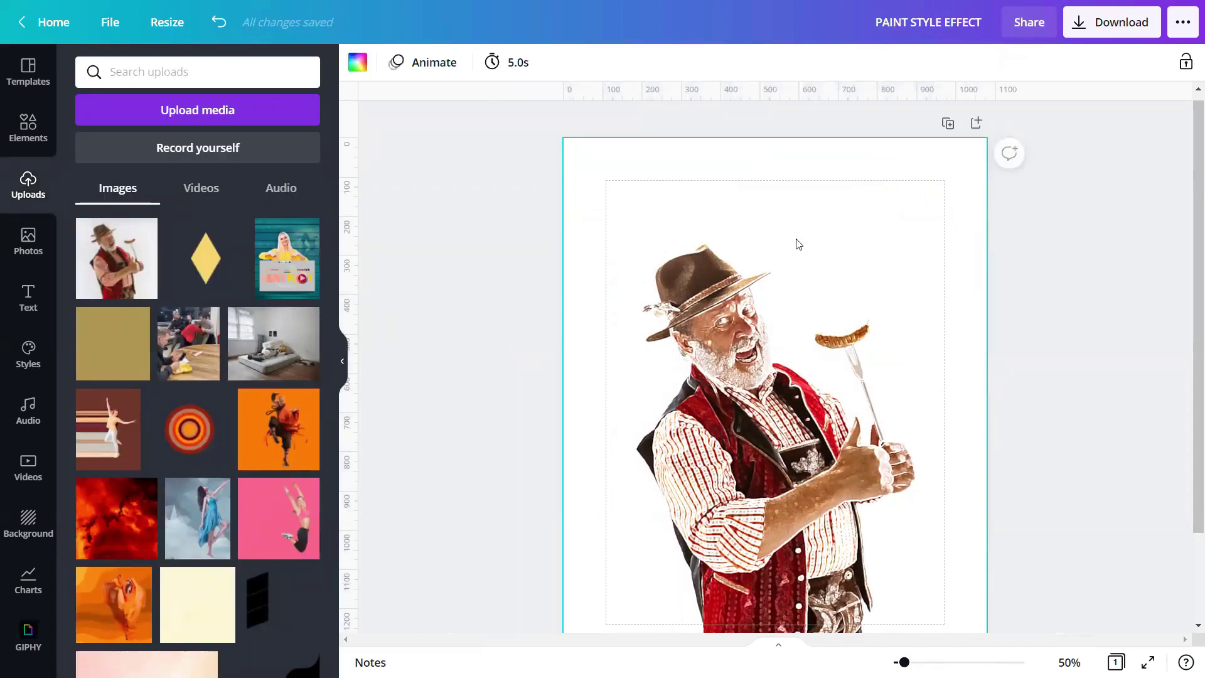
left_click(342, 361)
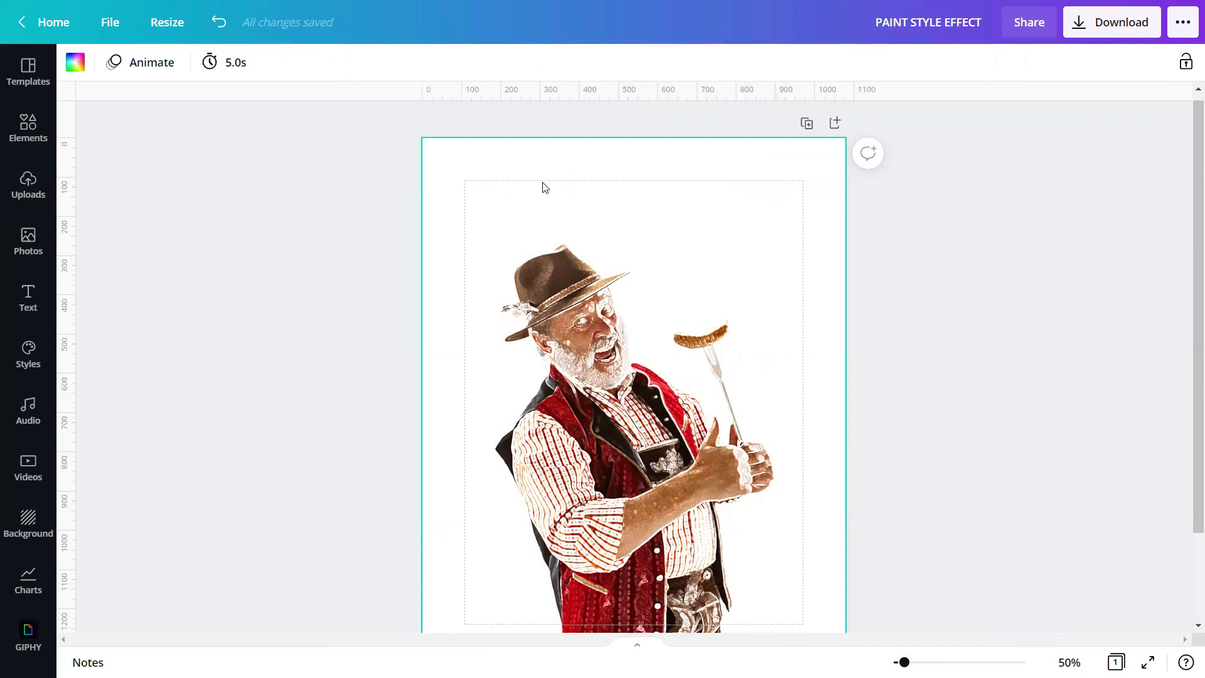
- Search stock photos for 'ABSTRACT PAINT TEXTURE'
left_click(24, 137)
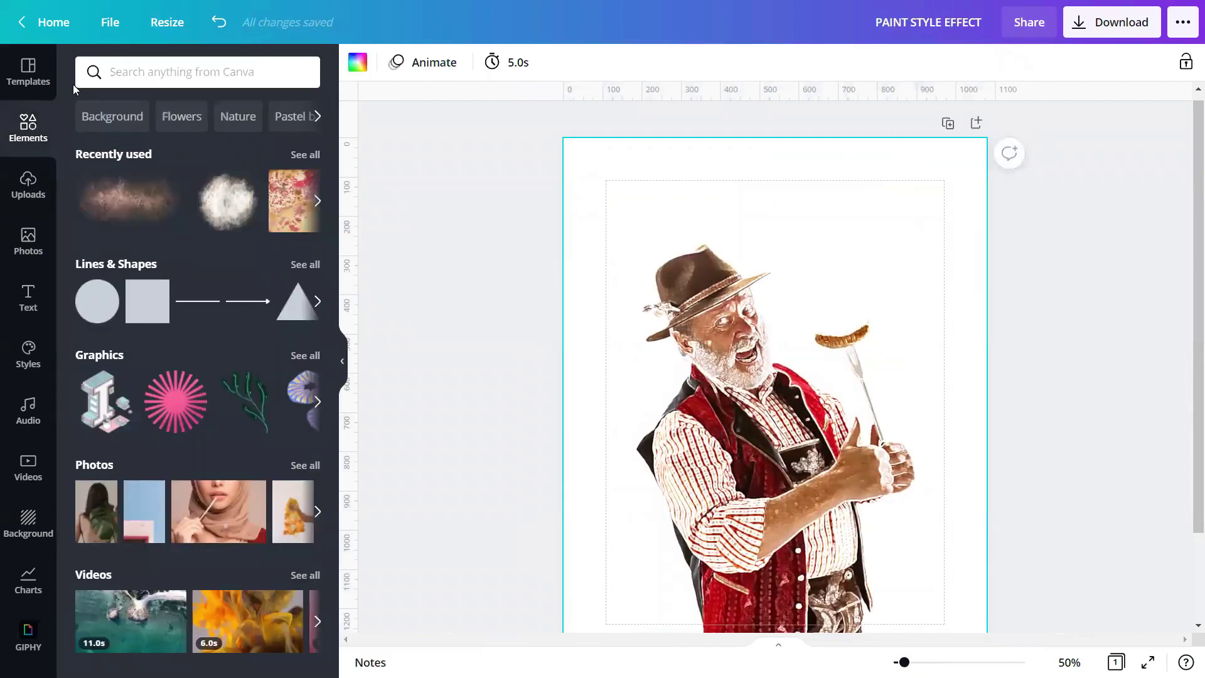
left_click(27, 241)
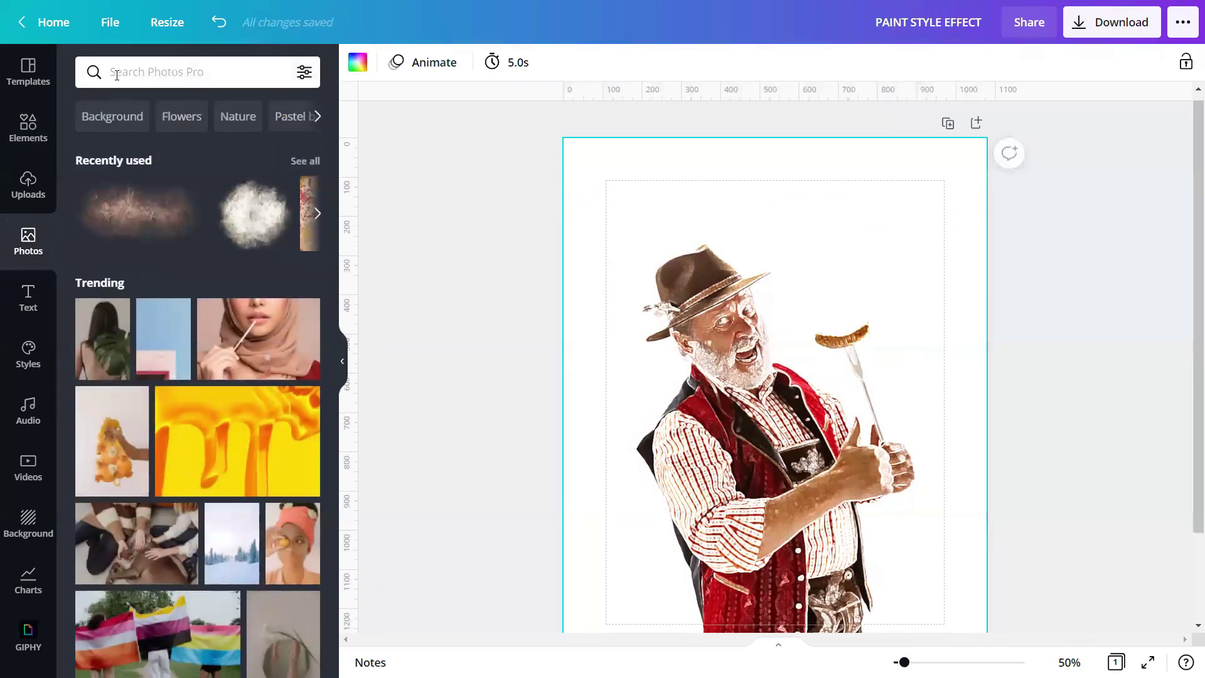
left_click(117, 74)
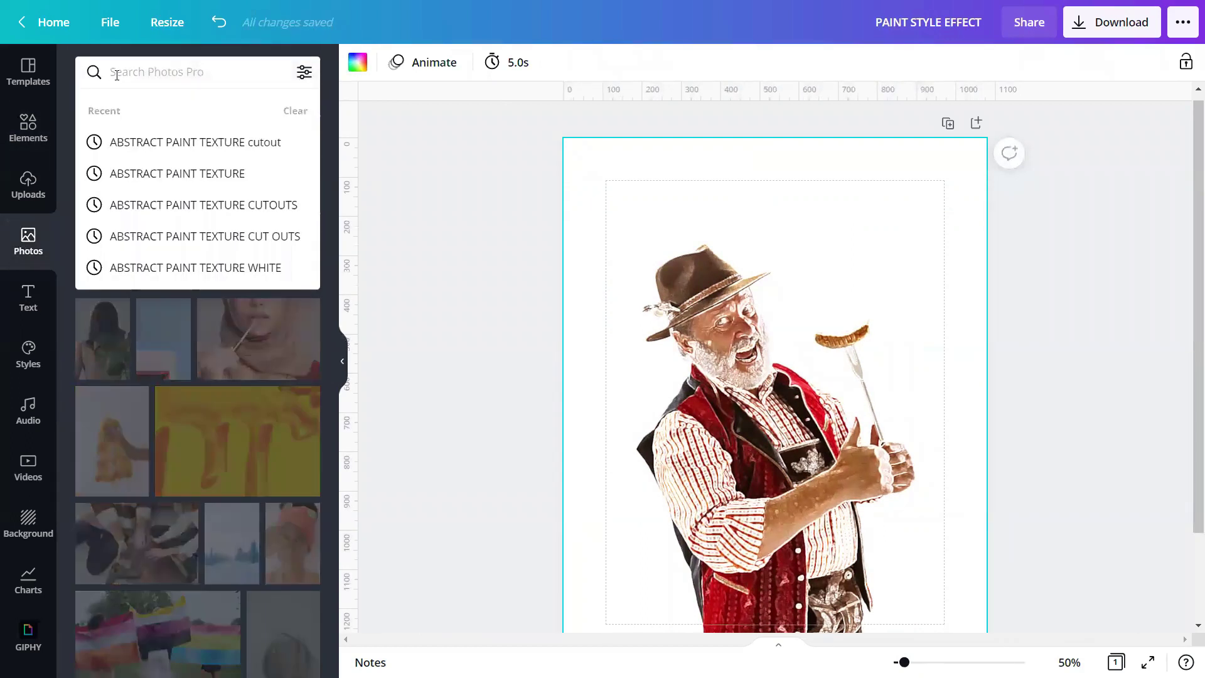
type("ABS")
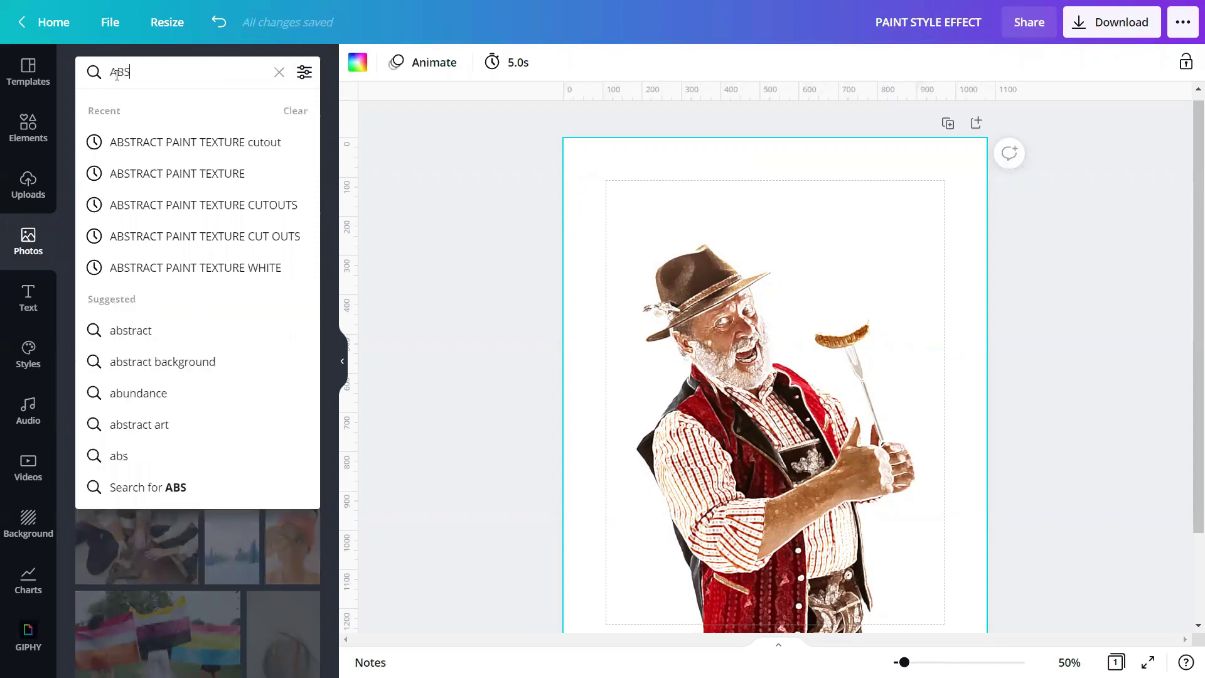
type("TRACT ")
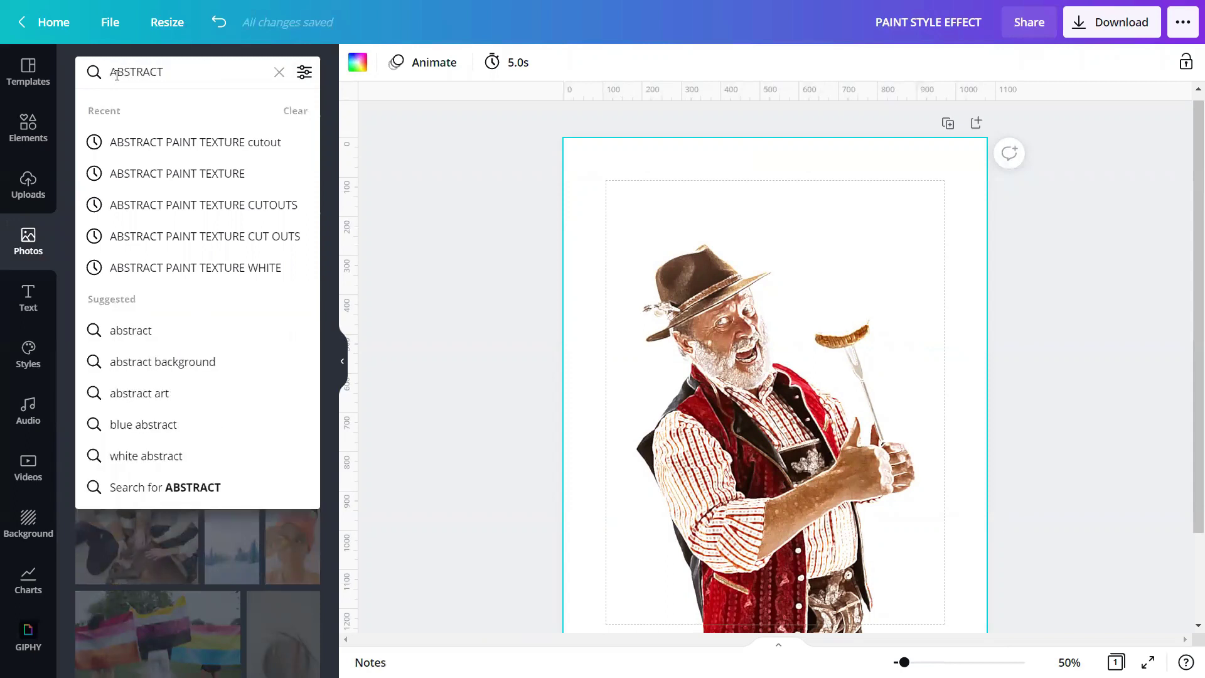
type("PAINT TEXTURE")
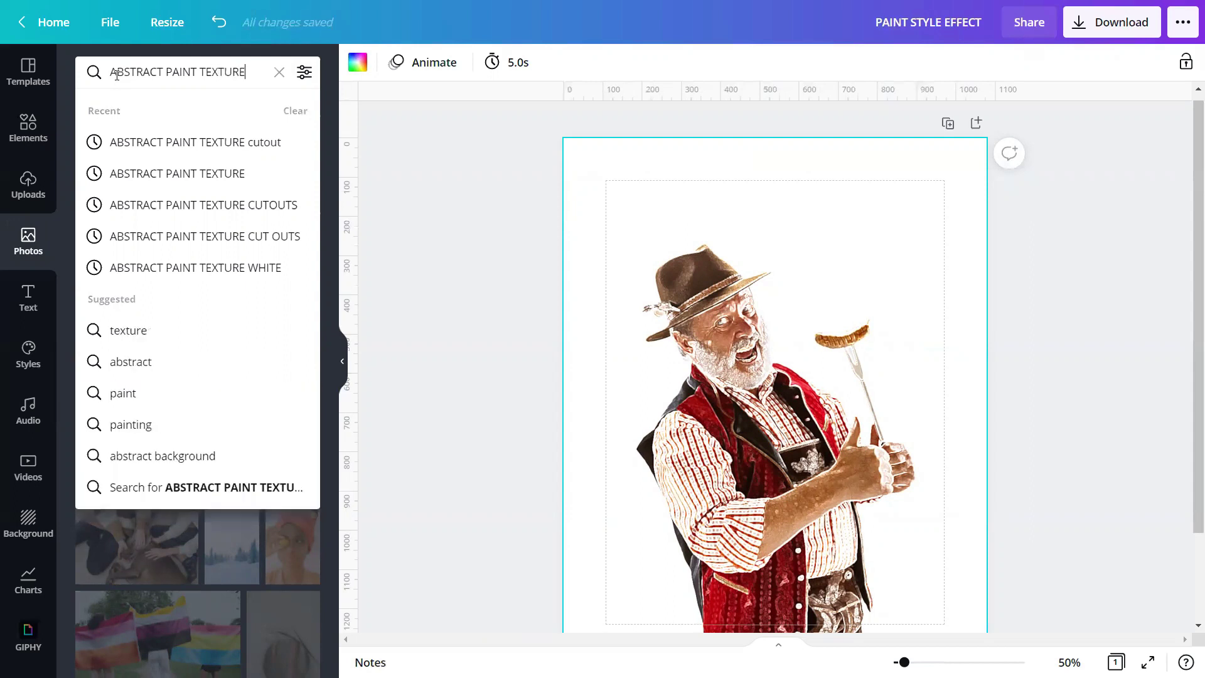
key("Return")
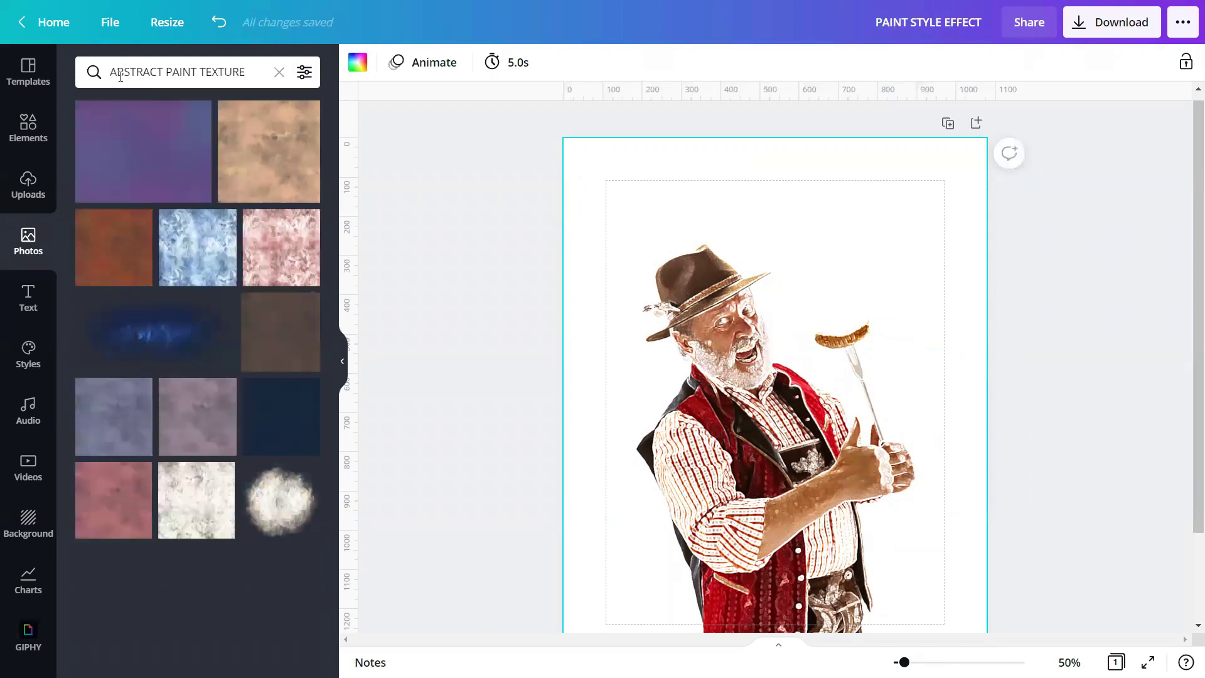
scroll(210, 261, "down", 9)
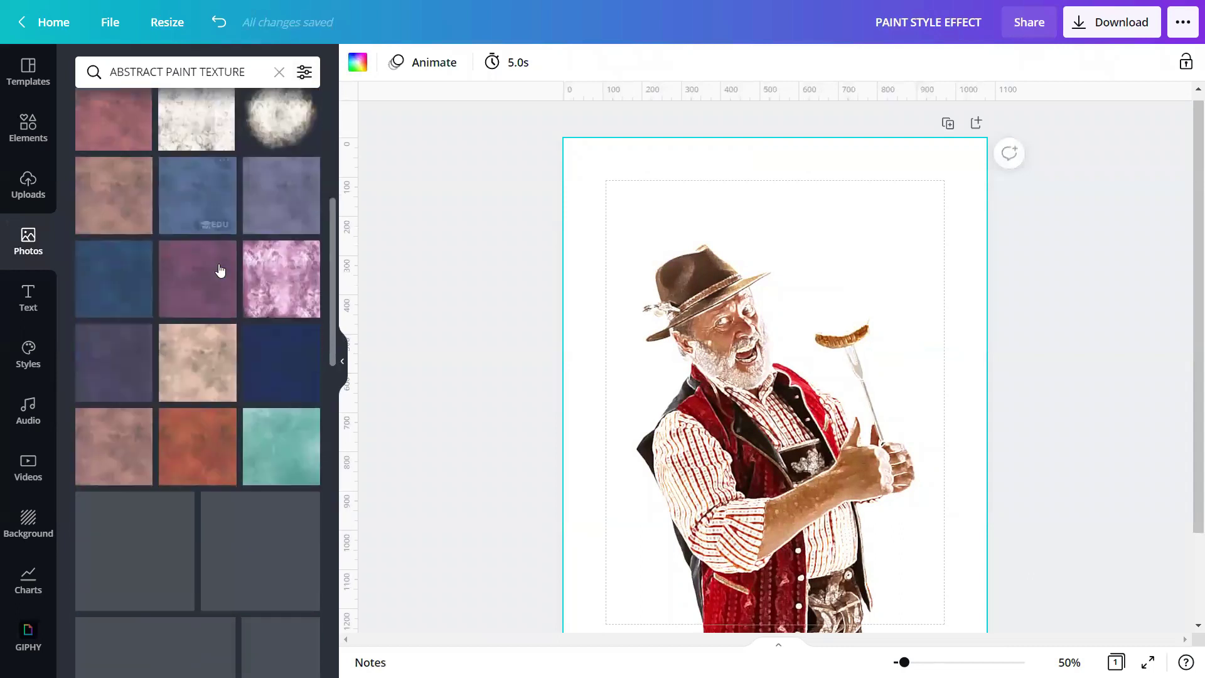
scroll(231, 286, "down", 5)
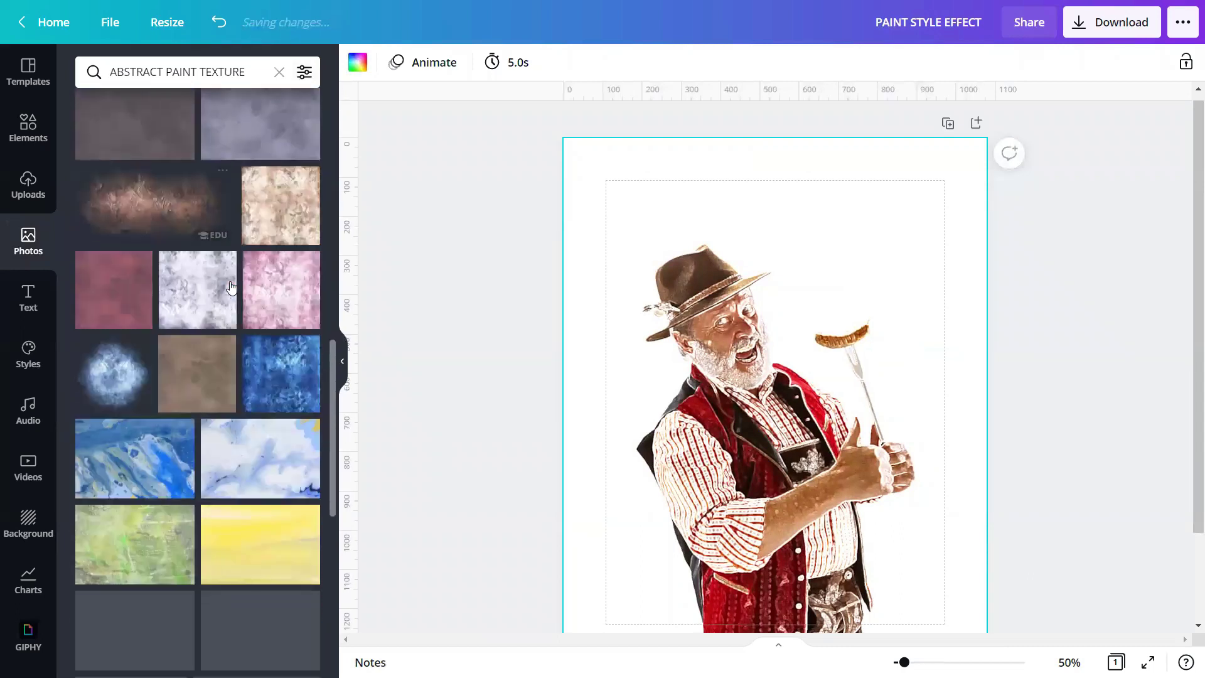
scroll(231, 286, "down", 11)
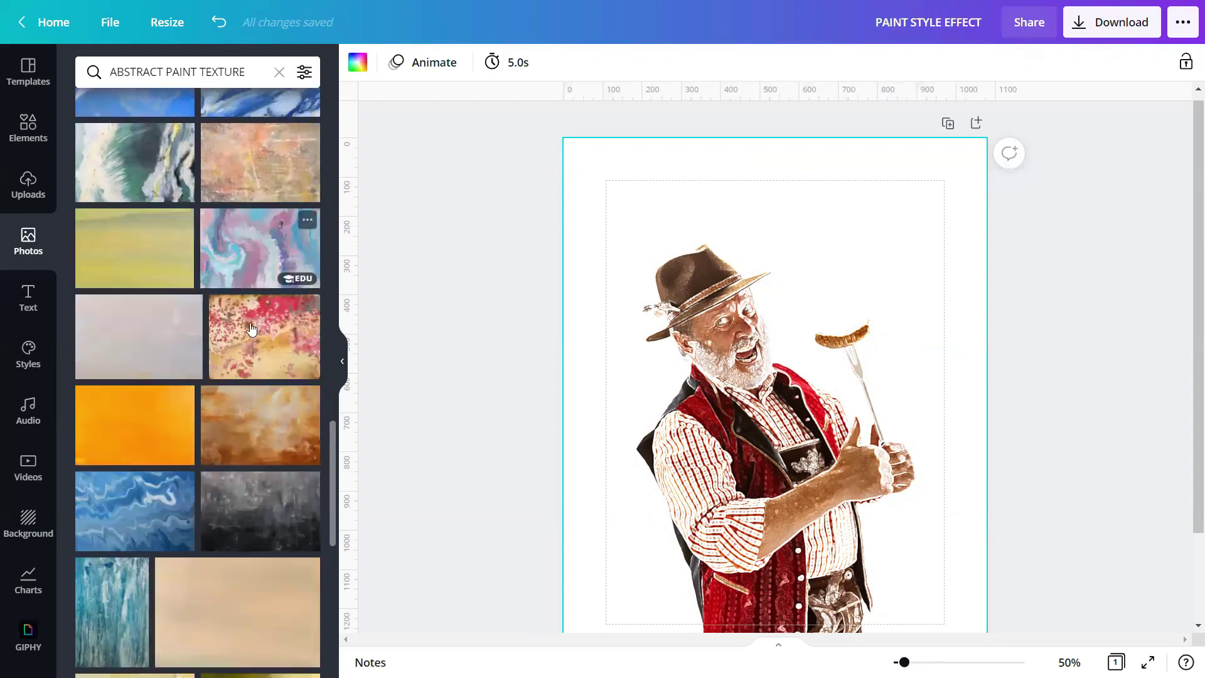
- Set the red-and-ochre paint texture as the page background
left_click(255, 357)
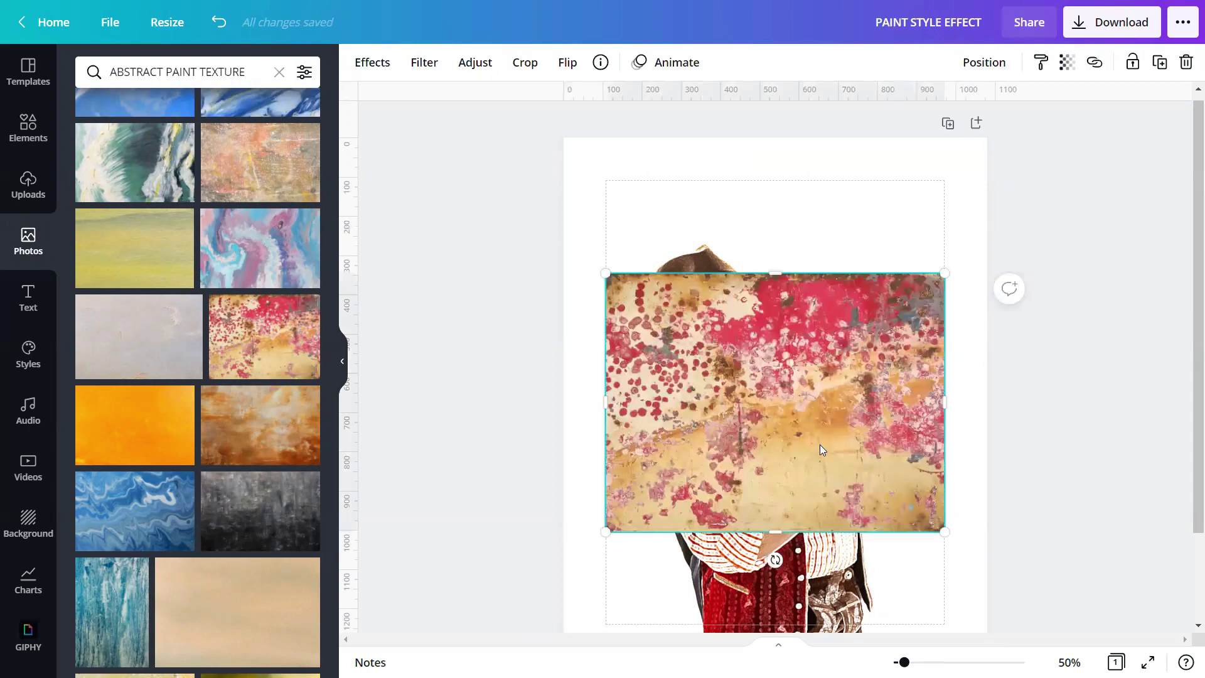
left_click_drag(825, 453, 820, 371)
right_click(820, 371)
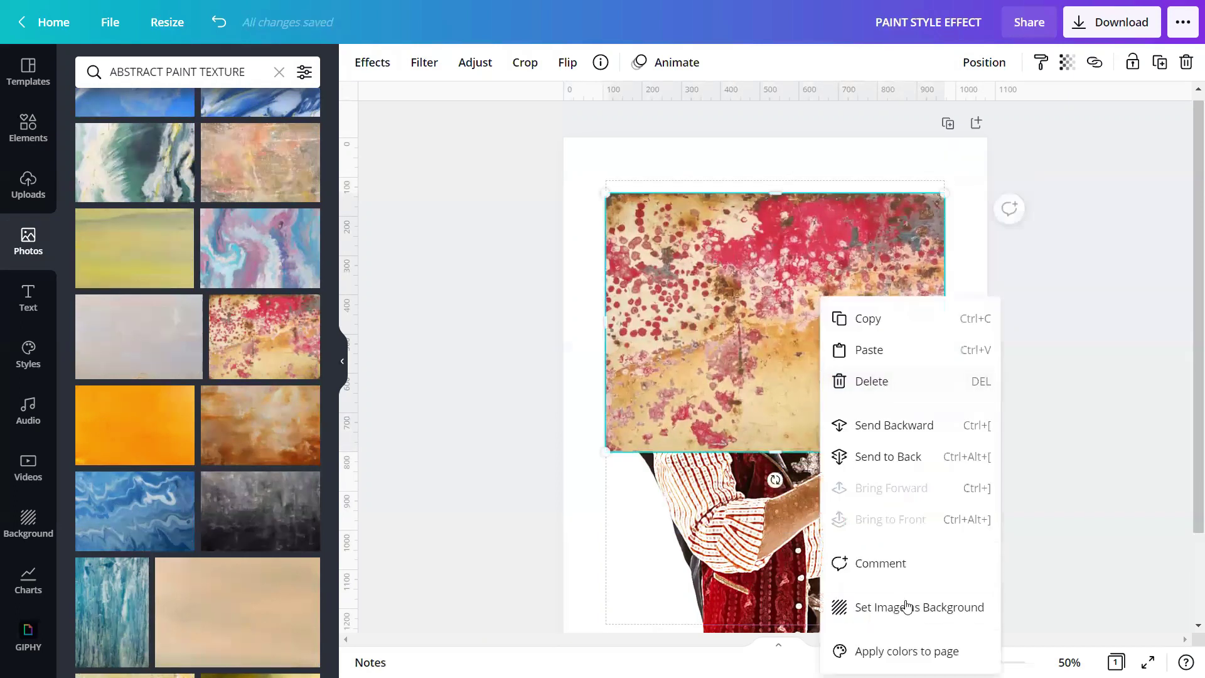
left_click(907, 612)
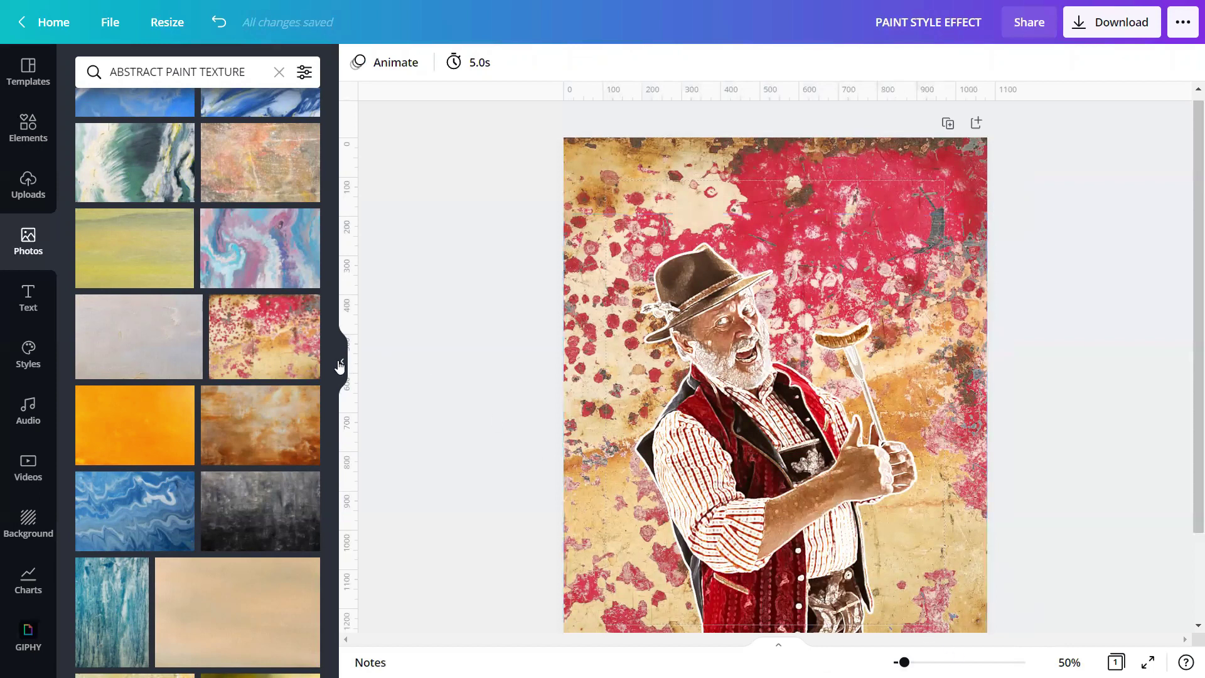
left_click(39, 239)
- Search photos for 'ABSTRACT PAINT TEXTURE CUTOUTS'
left_click(39, 239)
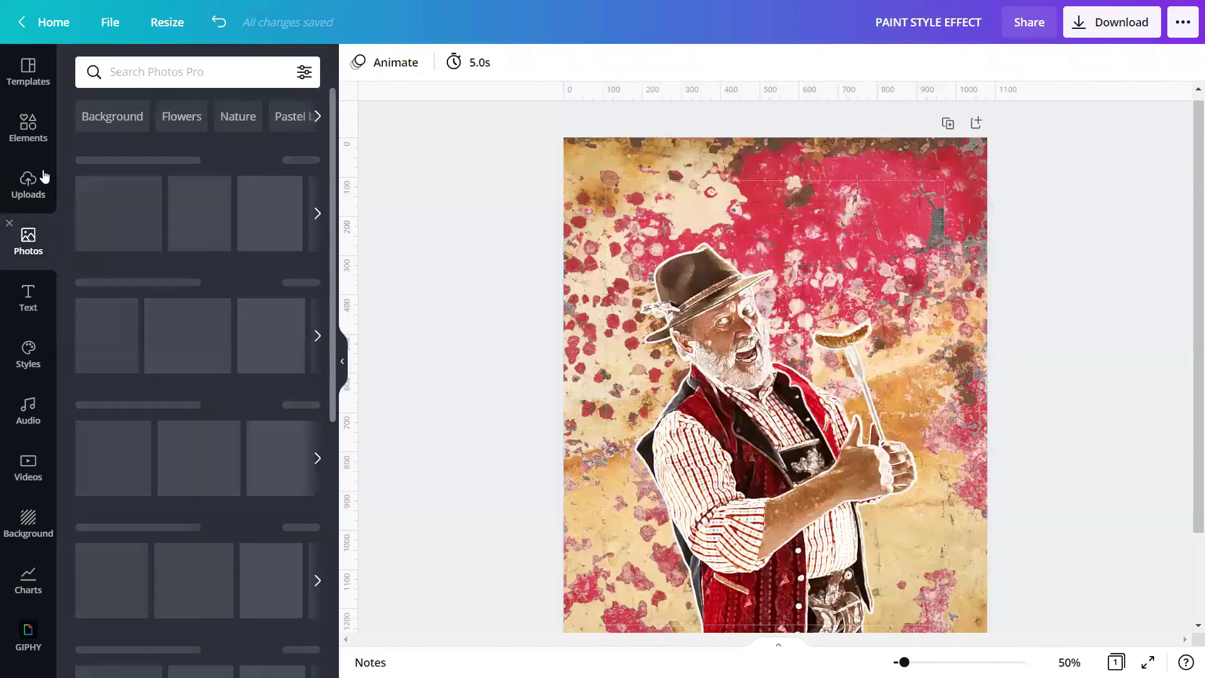
left_click(143, 67)
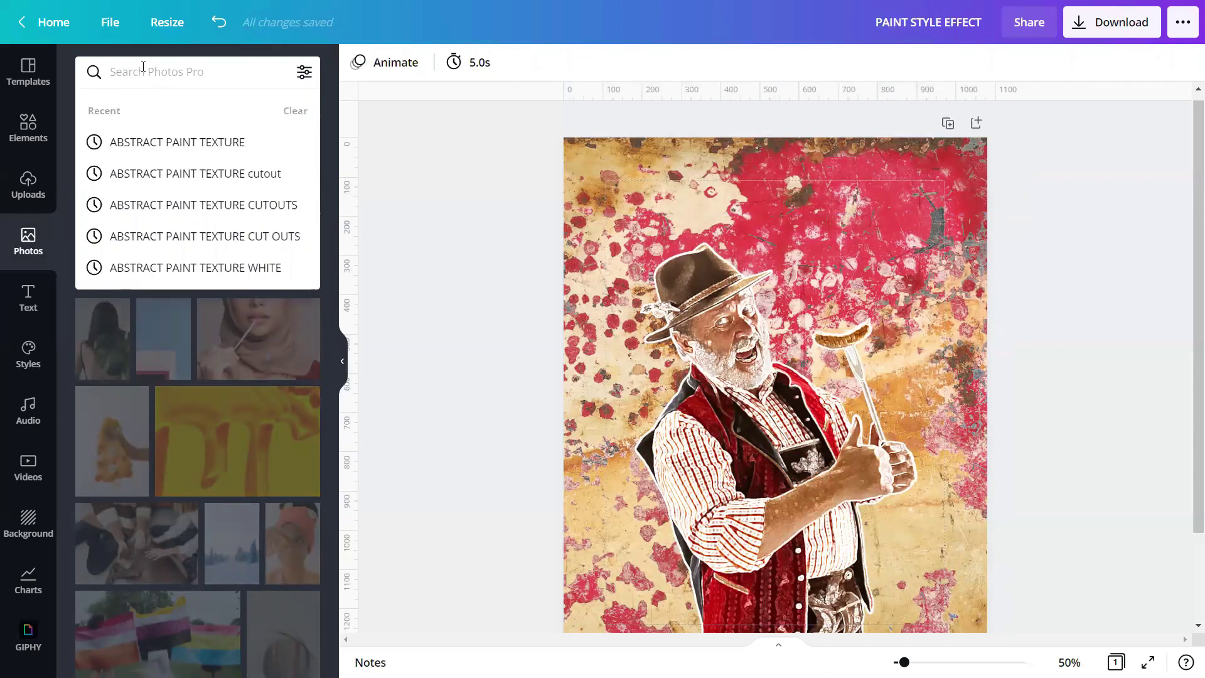
type("ABSTRACT PAINT TEXS")
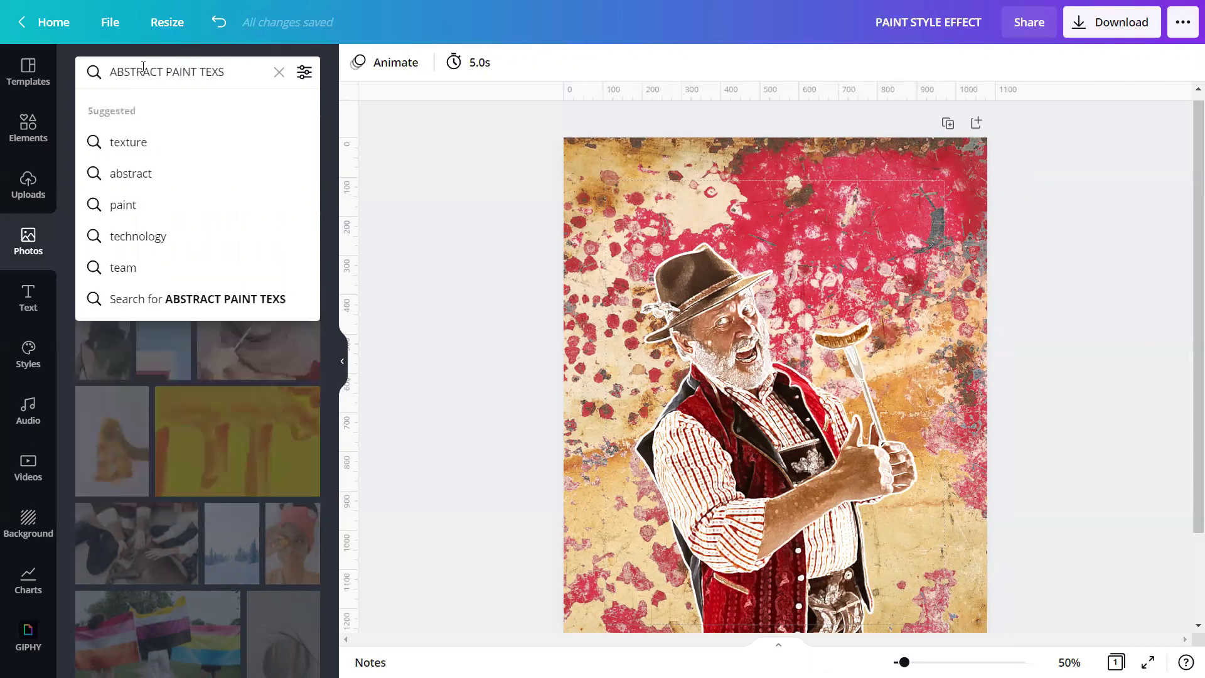
key("BackSpace")
type("T")
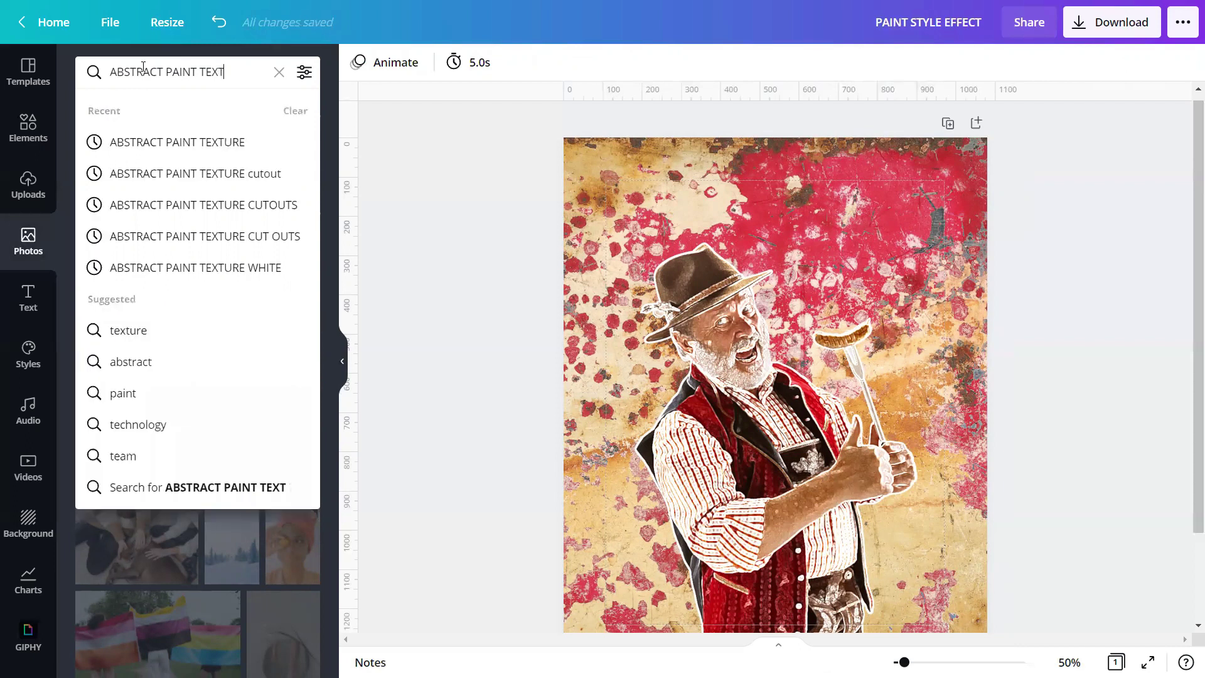
type("URE CU")
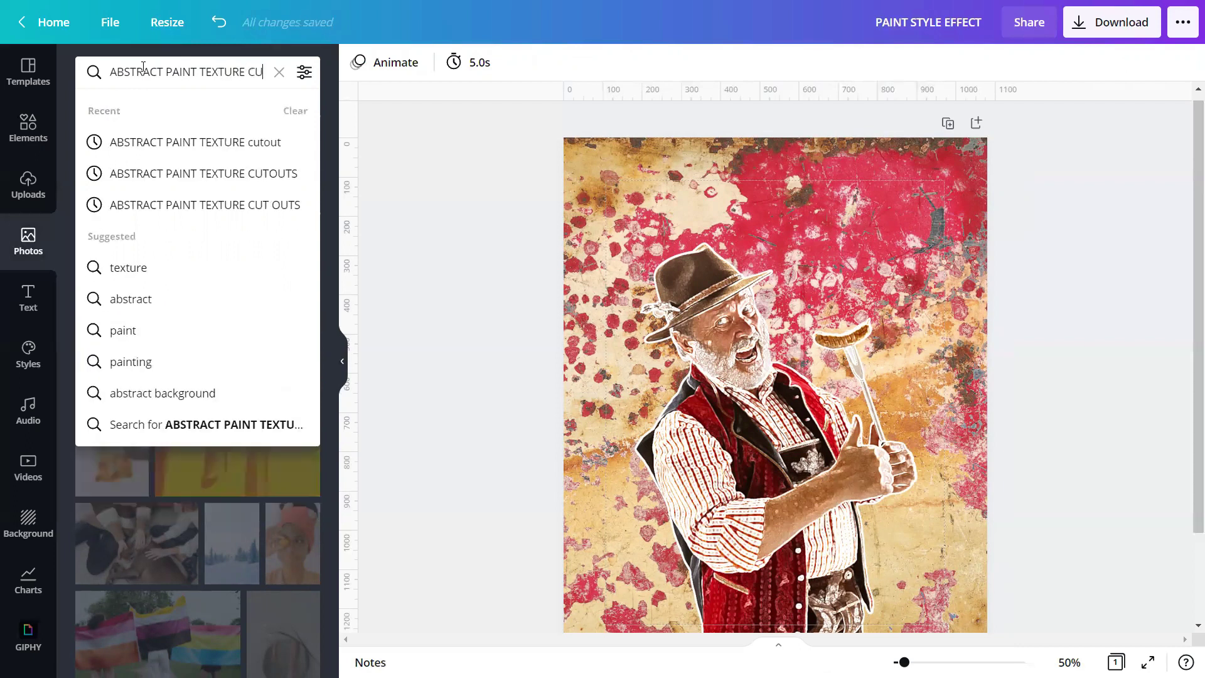
type("TOUTS")
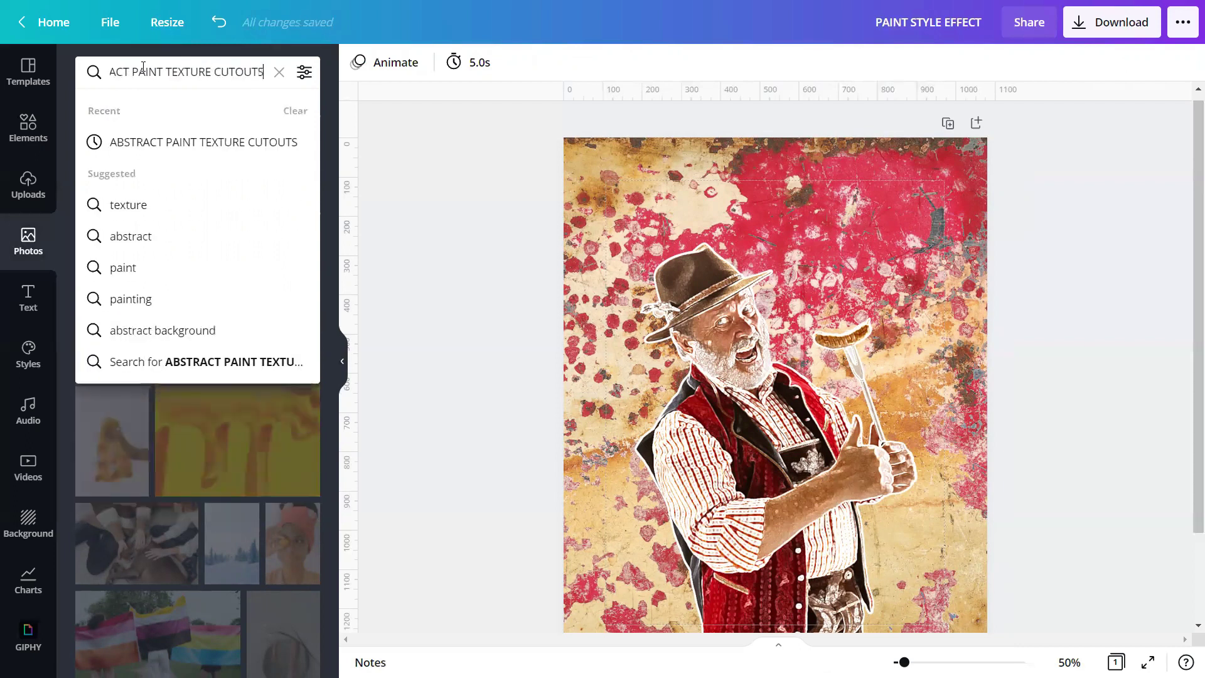
key("Return")
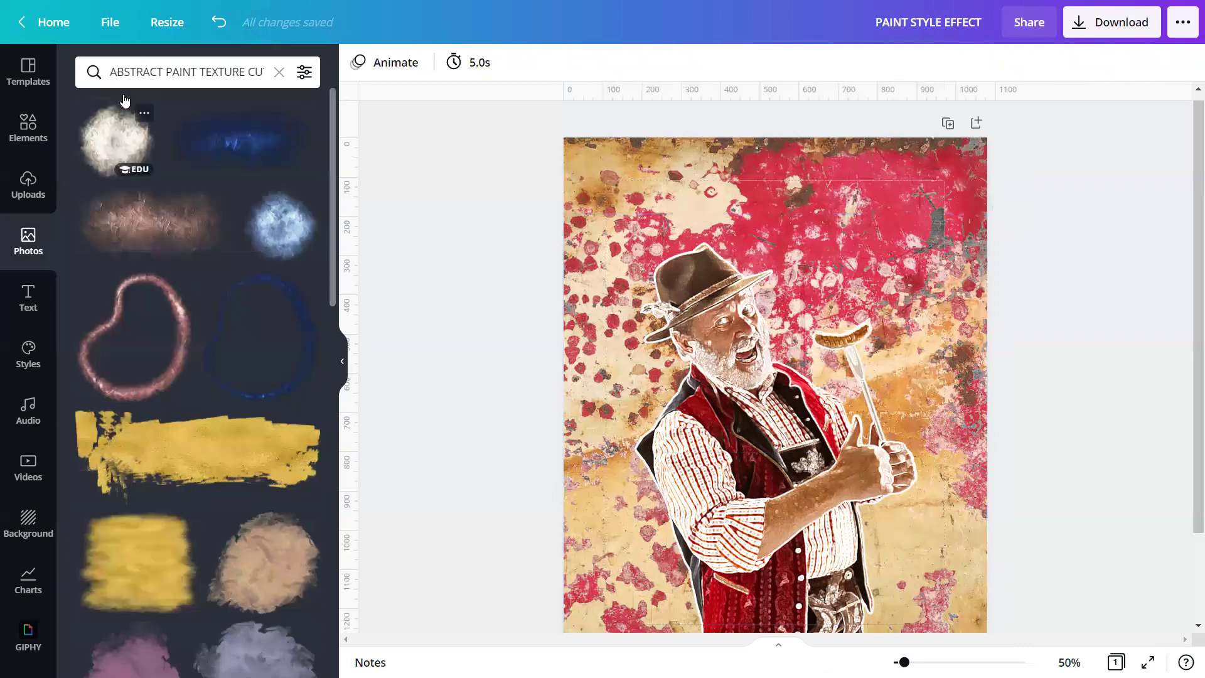
- Overlay the white paint-stroke cutout with contrast -11, saturation 100, blur -5, transparency 40
left_click(129, 152)
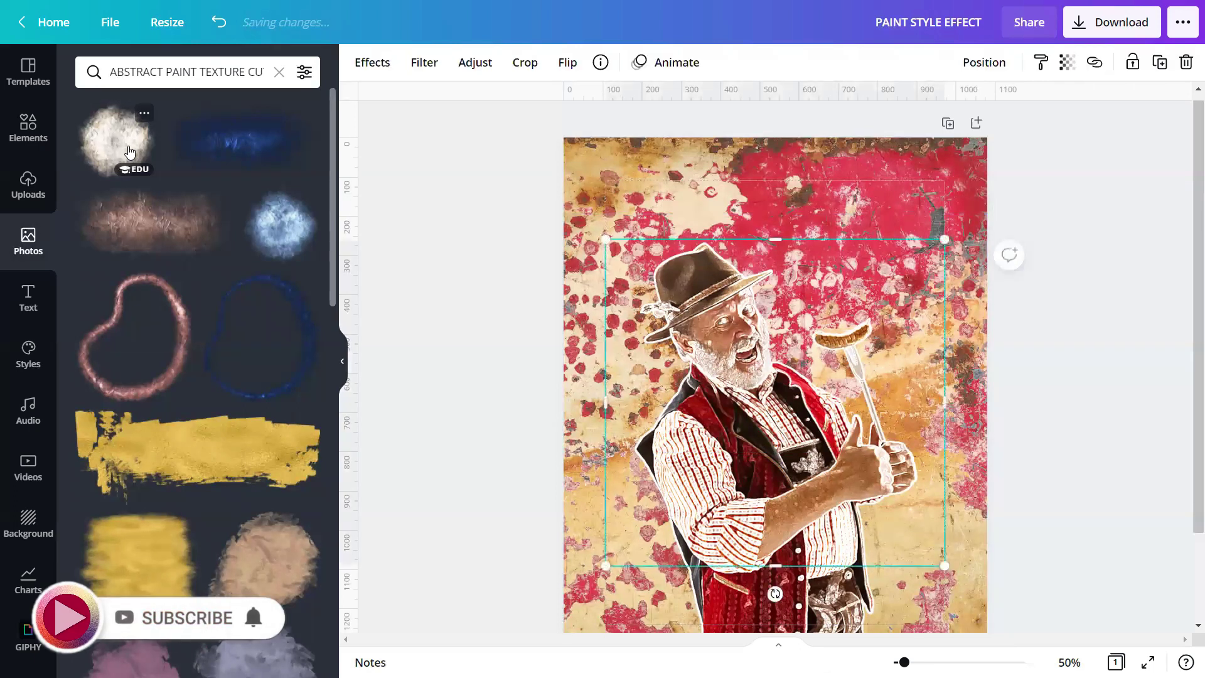
left_click_drag(904, 662, 918, 662)
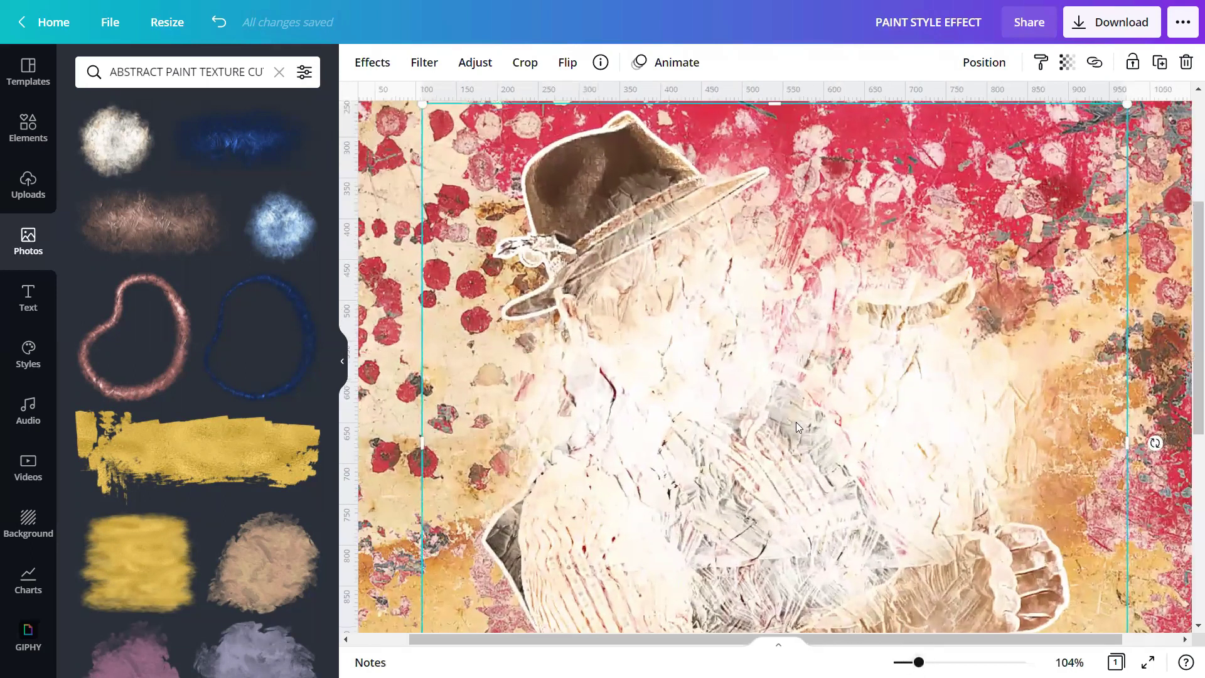
left_click(471, 65)
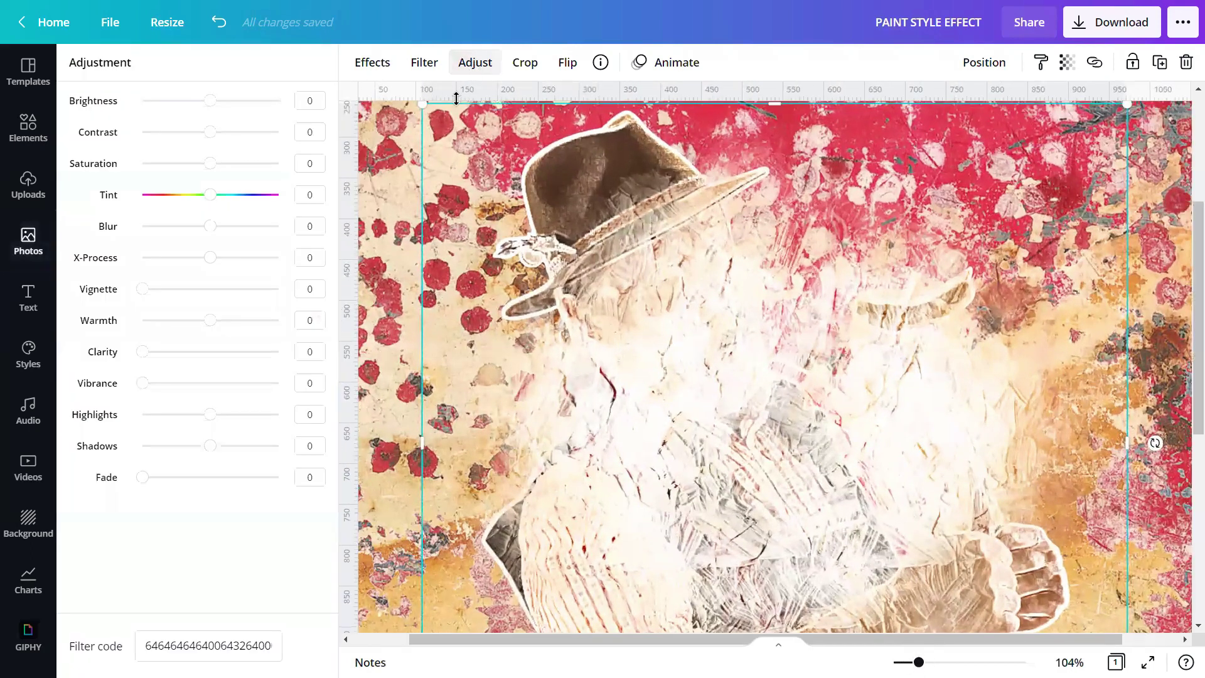
left_click(318, 128)
type("-11")
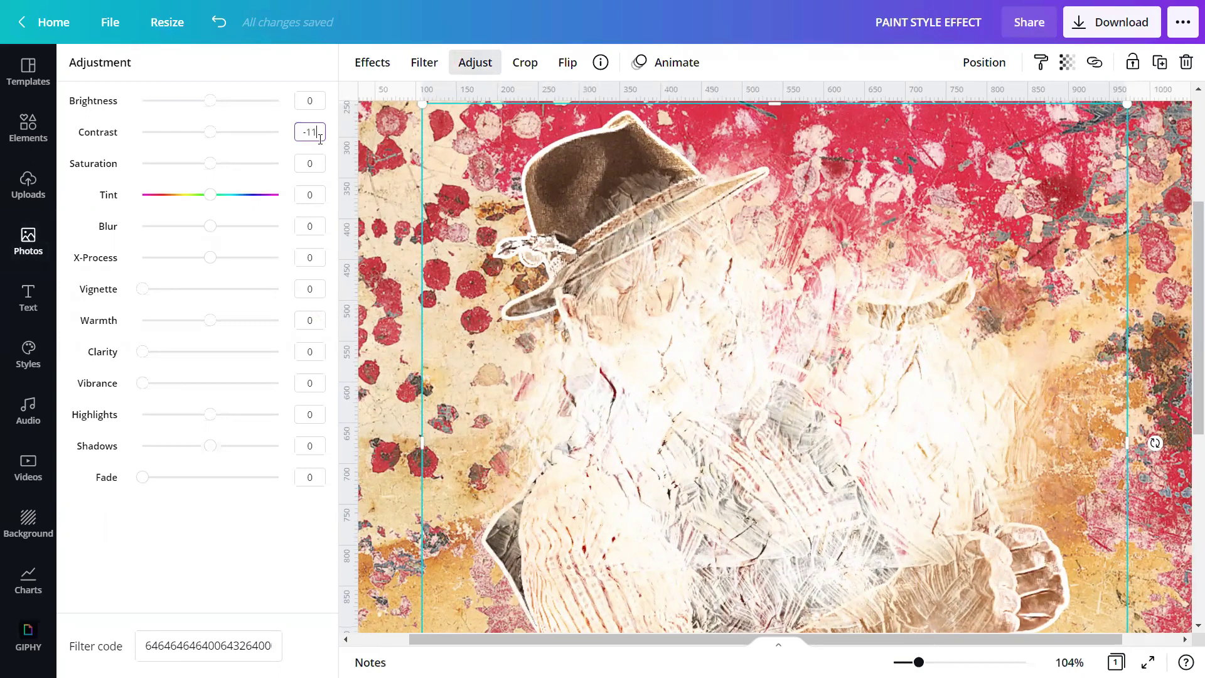
left_click(318, 164)
type("100")
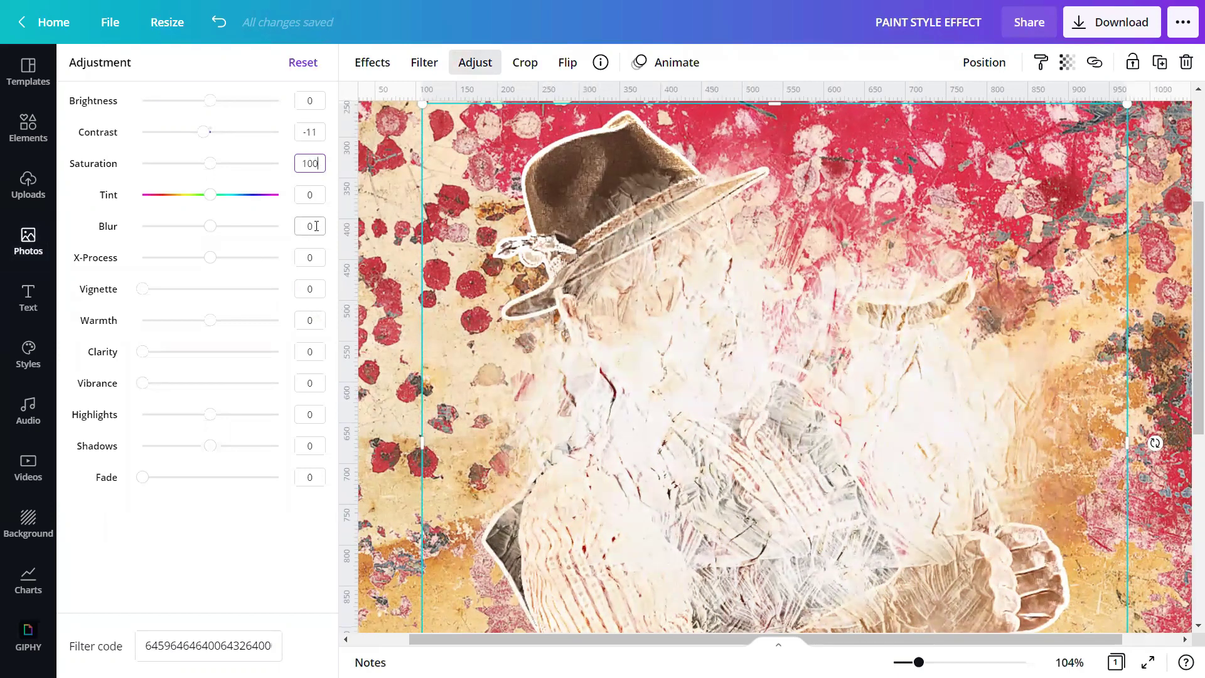
left_click(316, 226)
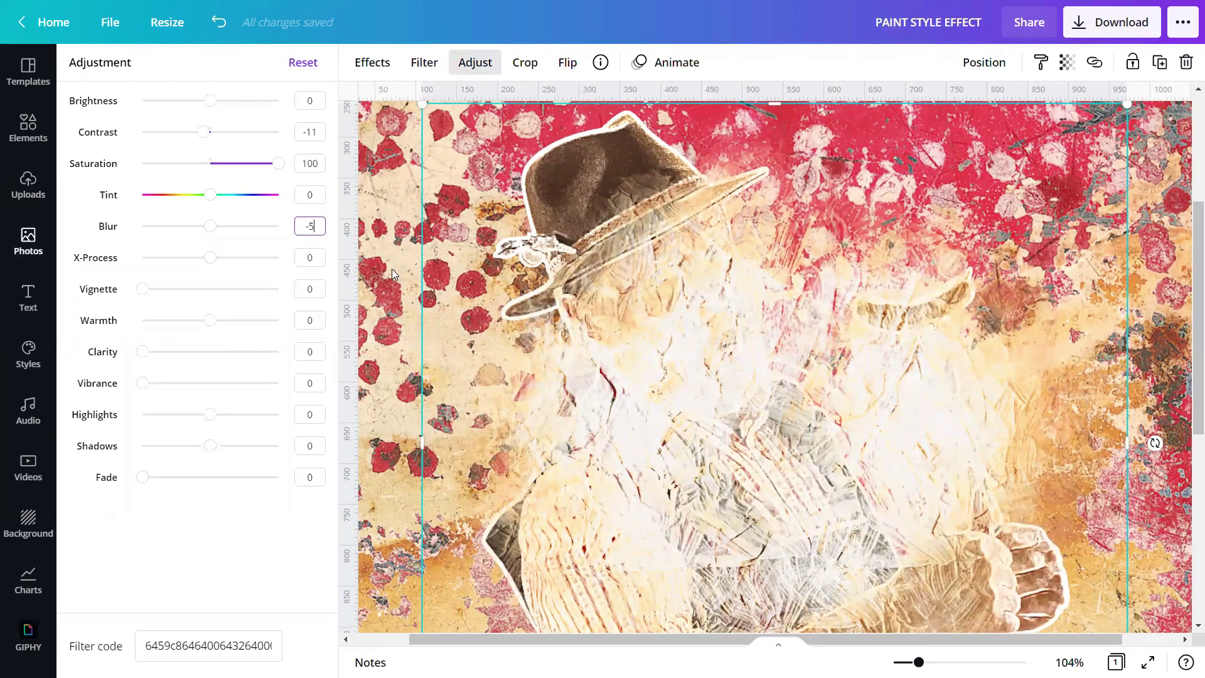
key("Return")
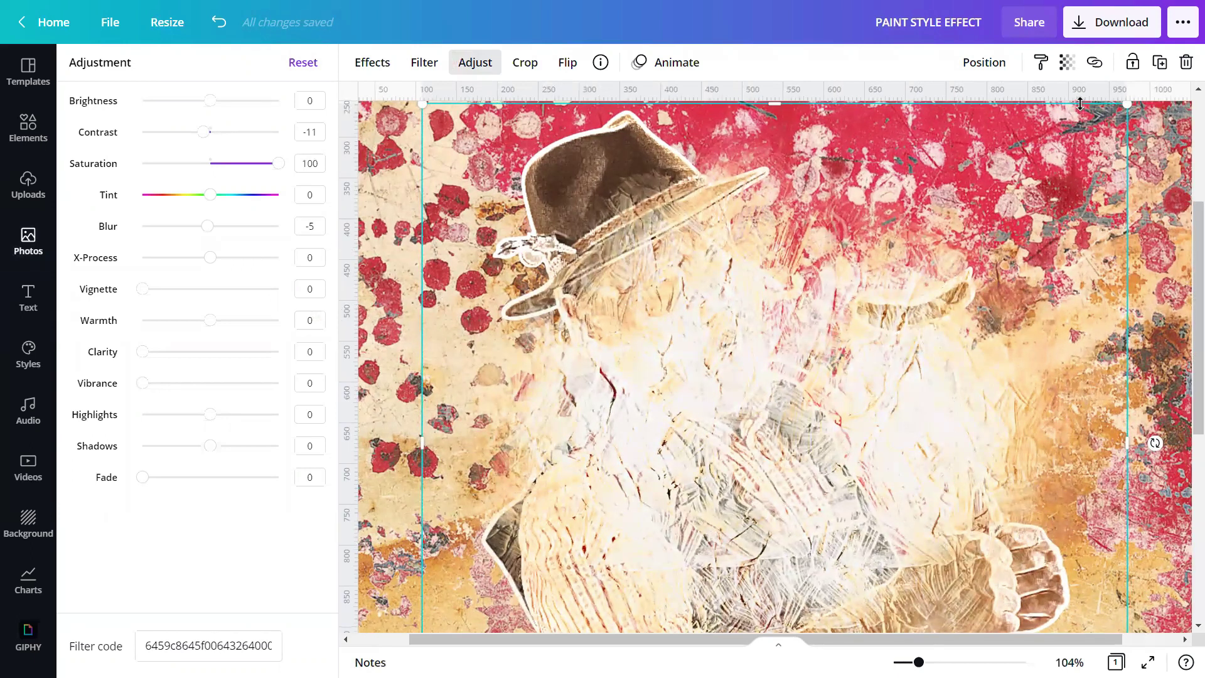
left_click(1066, 62)
left_click_drag(1015, 120, 955, 110)
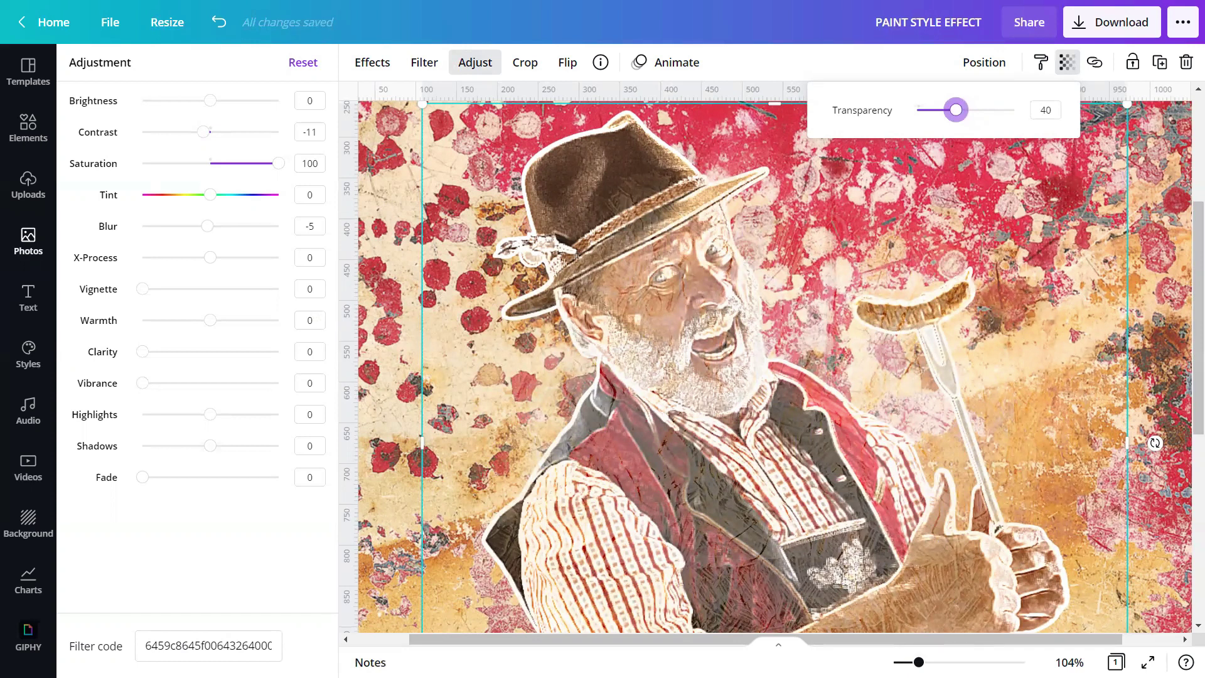
- Shrink the texture overlay to a small patch
scroll(892, 609, "down", 5)
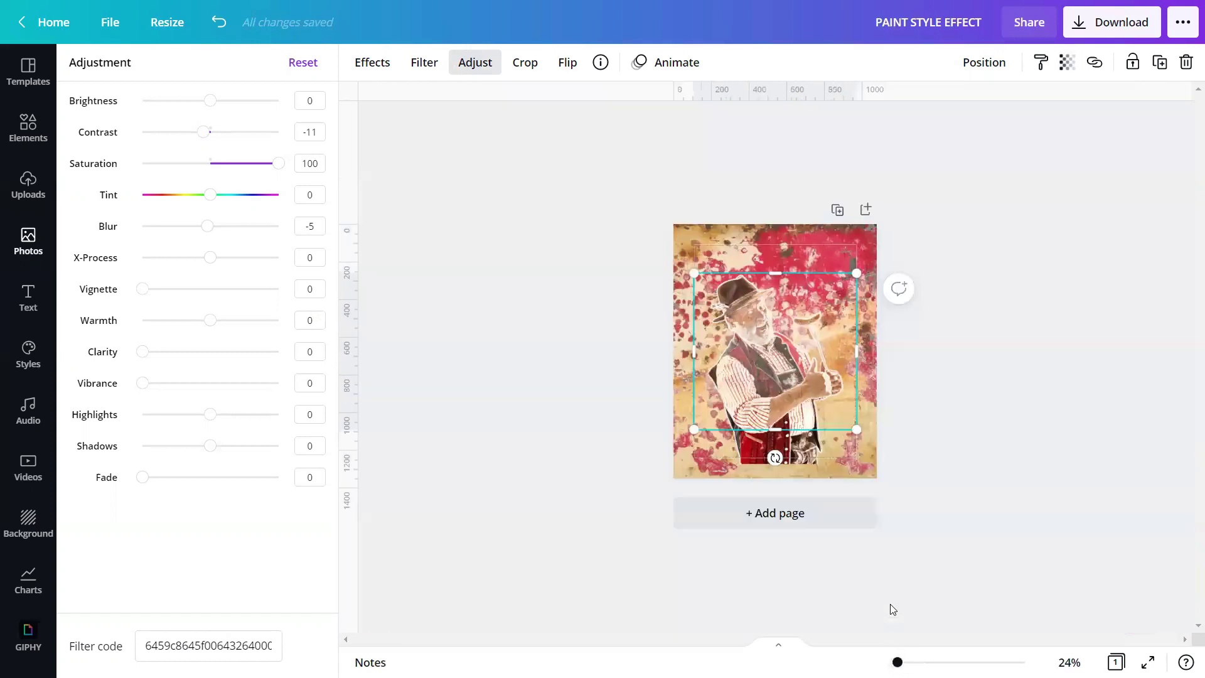
left_click_drag(897, 662, 910, 662)
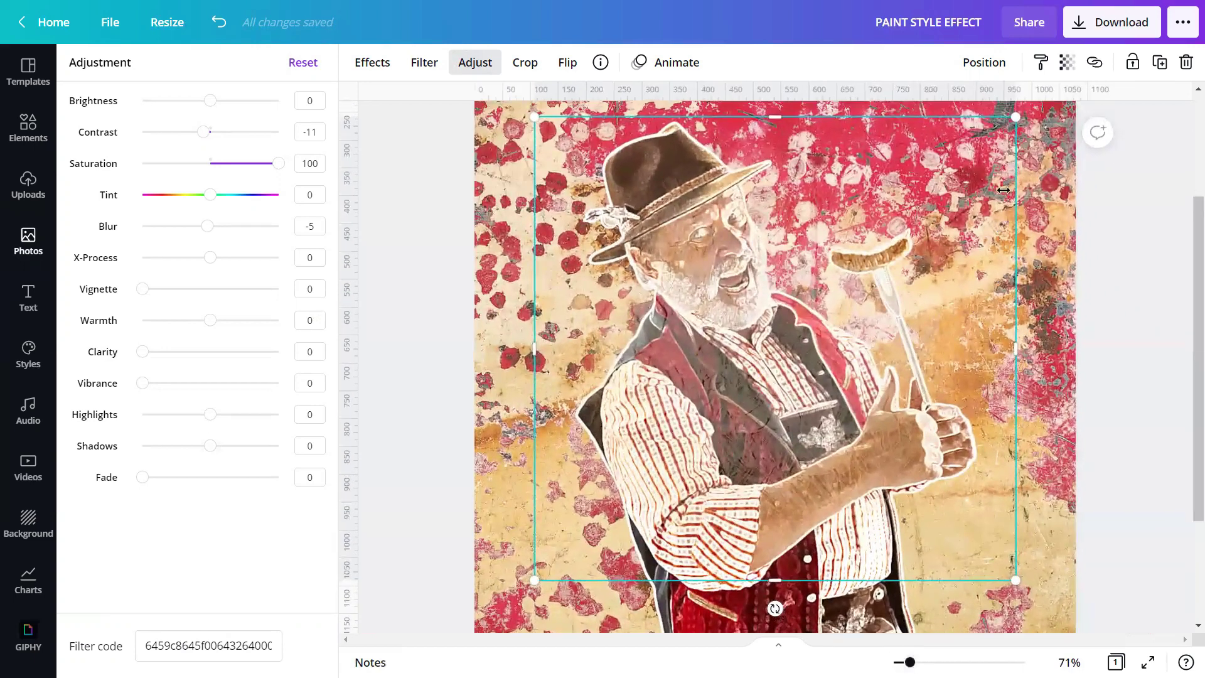
left_click_drag(985, 161, 655, 445)
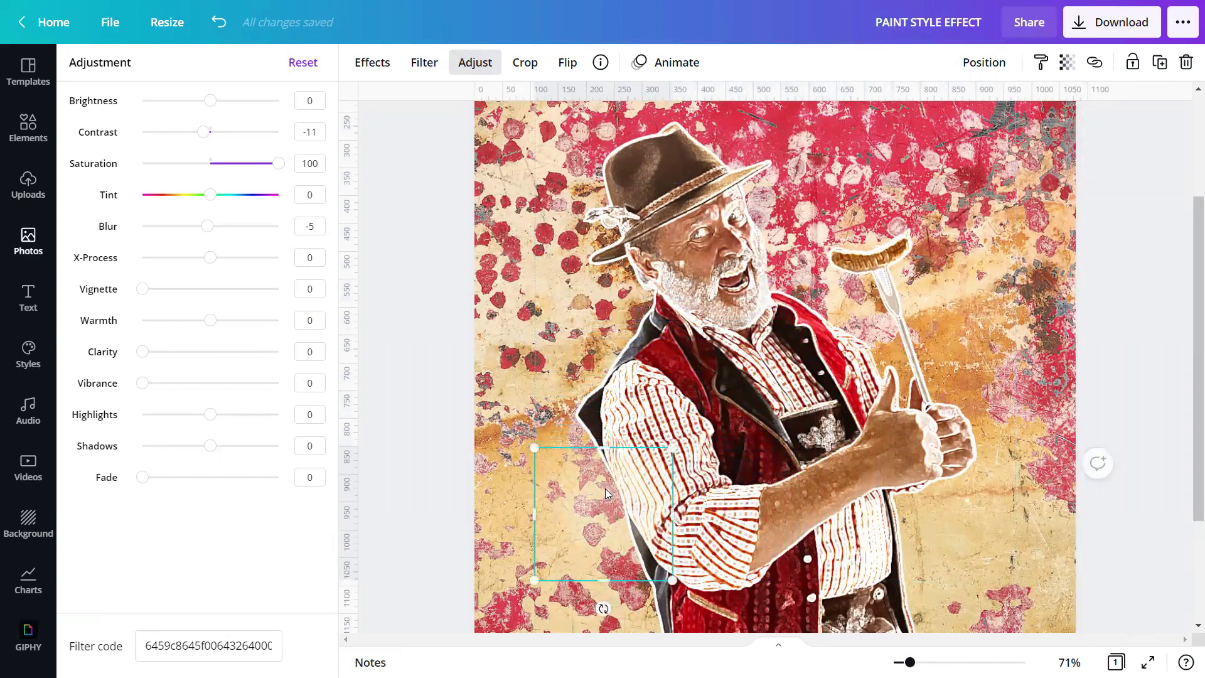
left_click_drag(607, 479, 690, 512)
- Duplicate the patch and place copies over the man's chest and lower body
left_click(1159, 62)
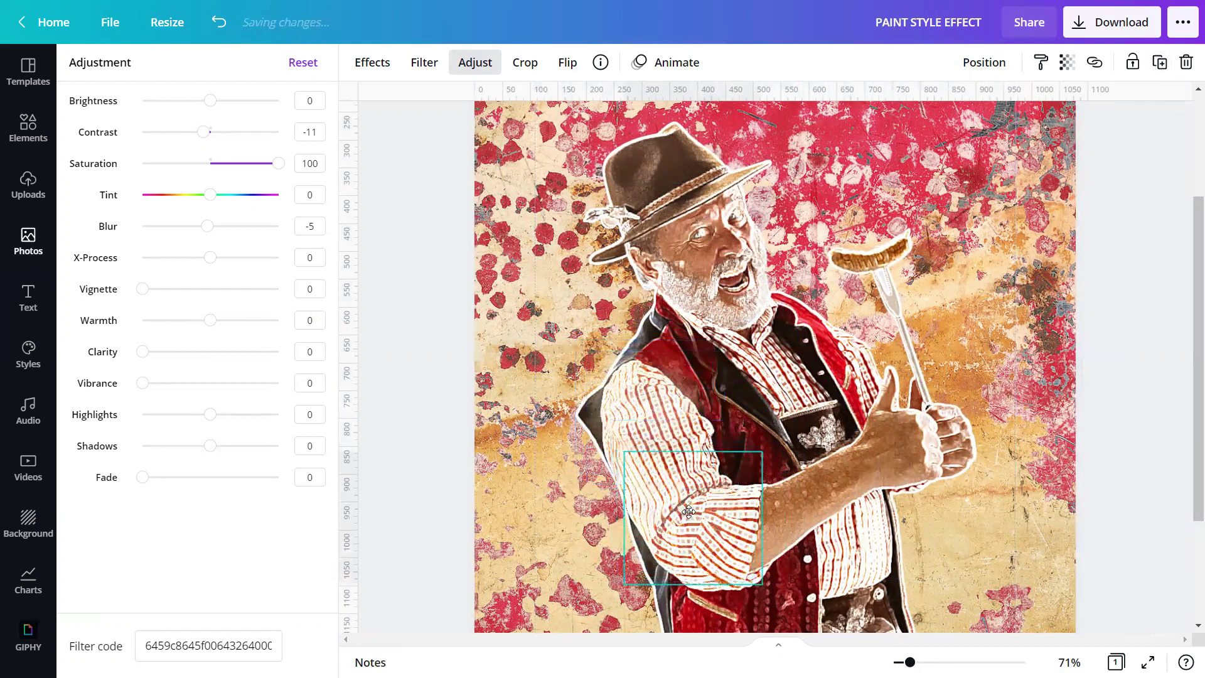
left_click(1159, 62)
left_click_drag(679, 529, 756, 375)
left_click_drag(714, 442, 693, 461)
left_click_drag(782, 382, 793, 379)
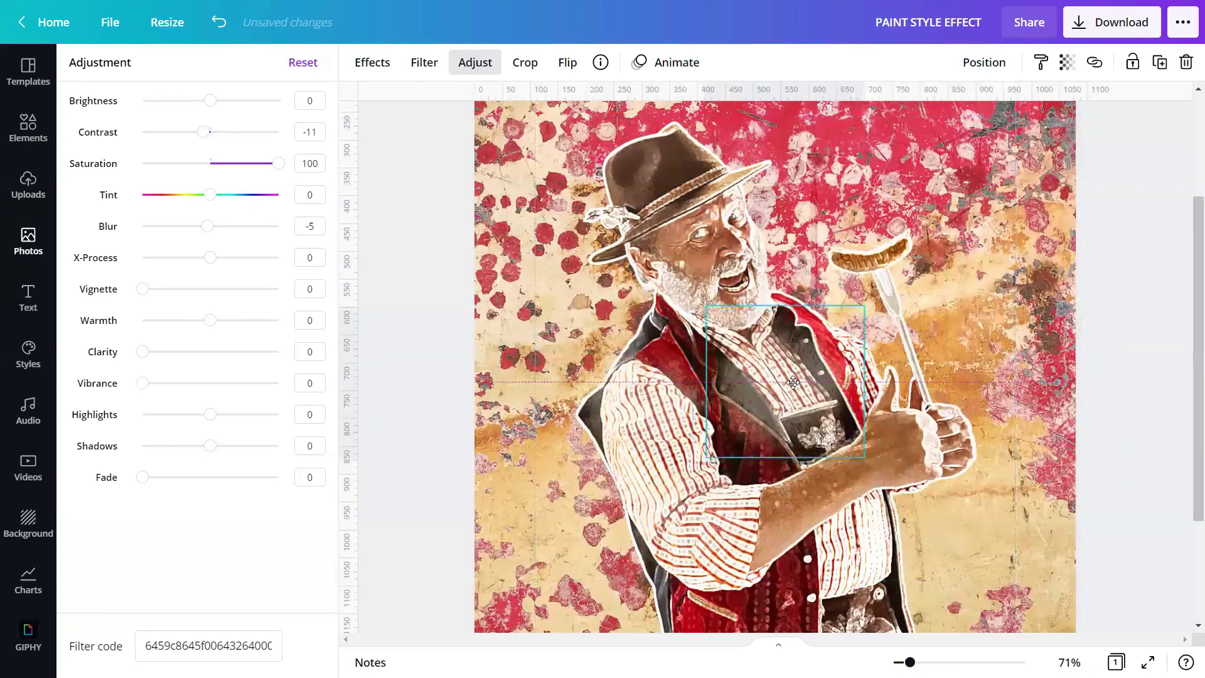
left_click(1159, 62)
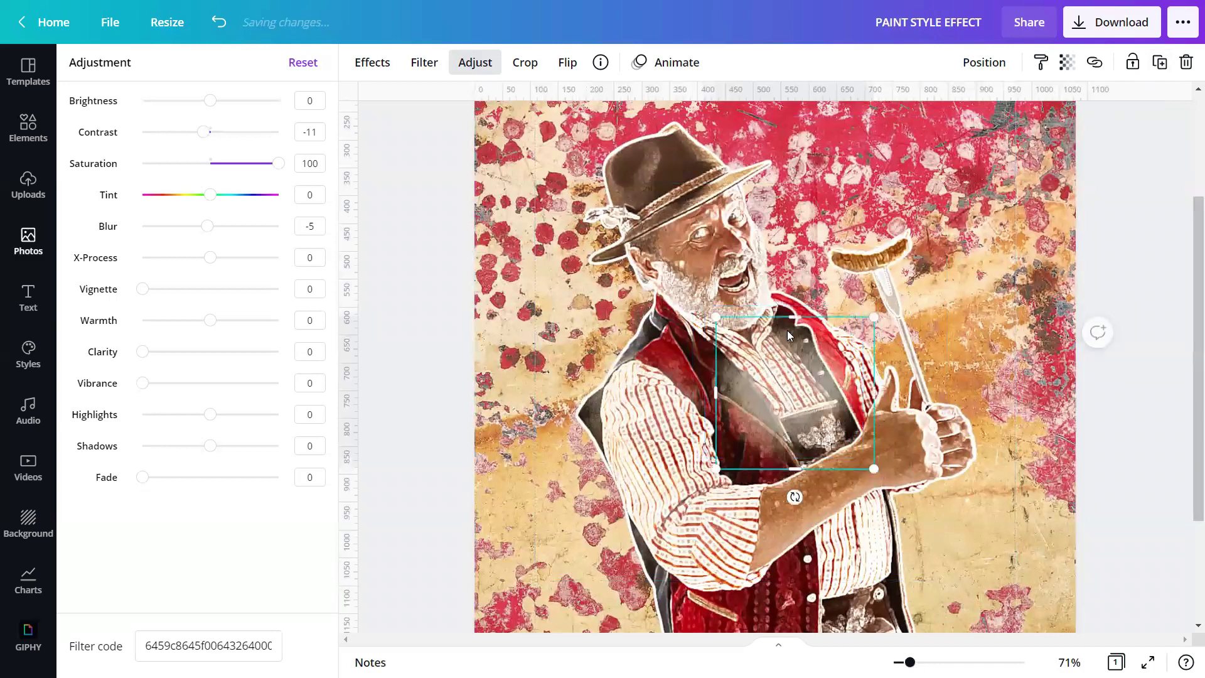
left_click_drag(774, 393, 841, 563)
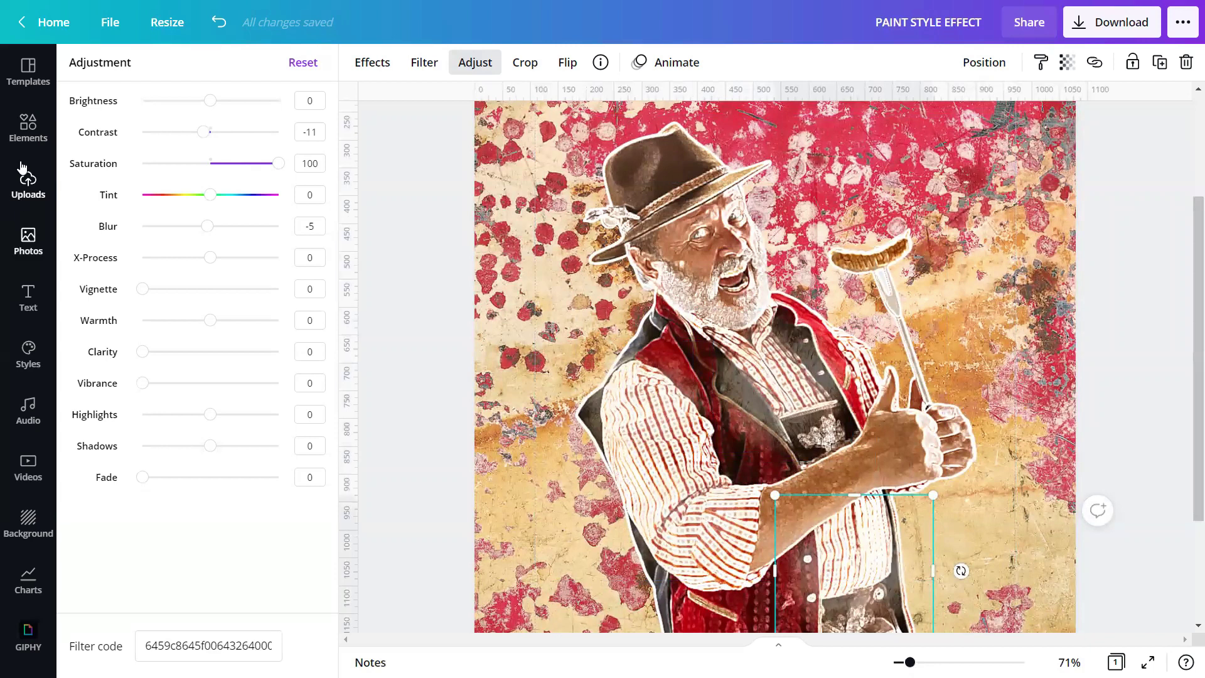
left_click(23, 253)
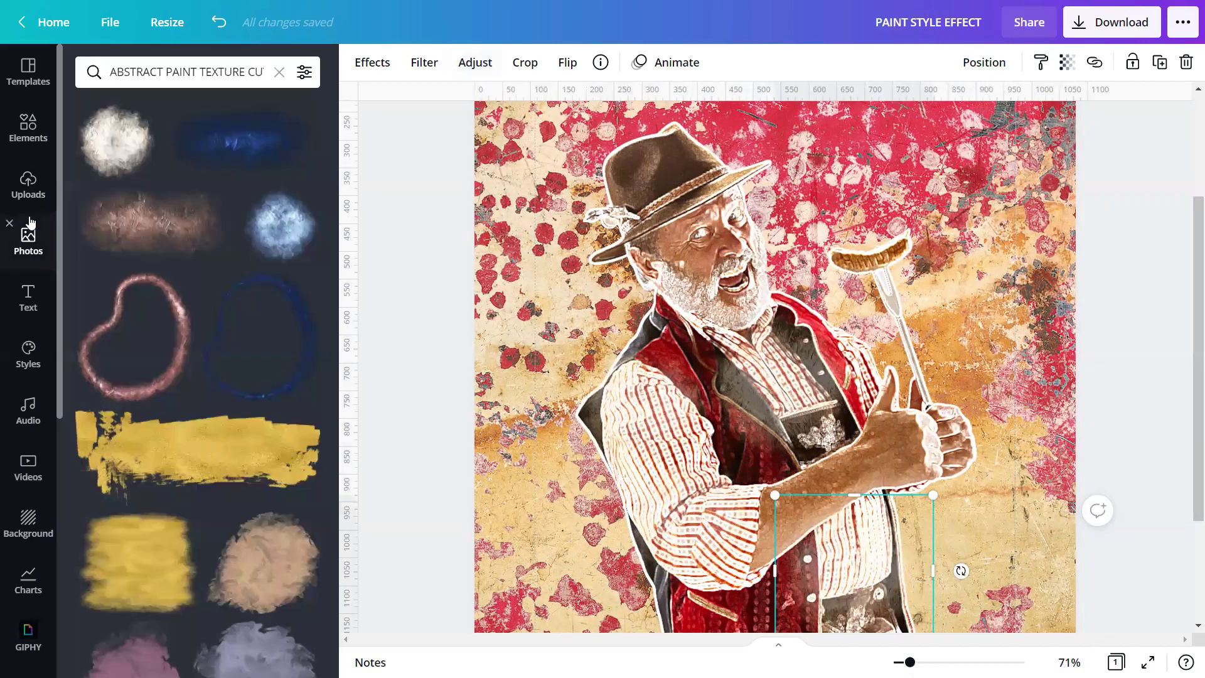
- Add the brown paint-stroke texture at contrast -11, saturation 100, blur -5, transparency 40
left_click(141, 224)
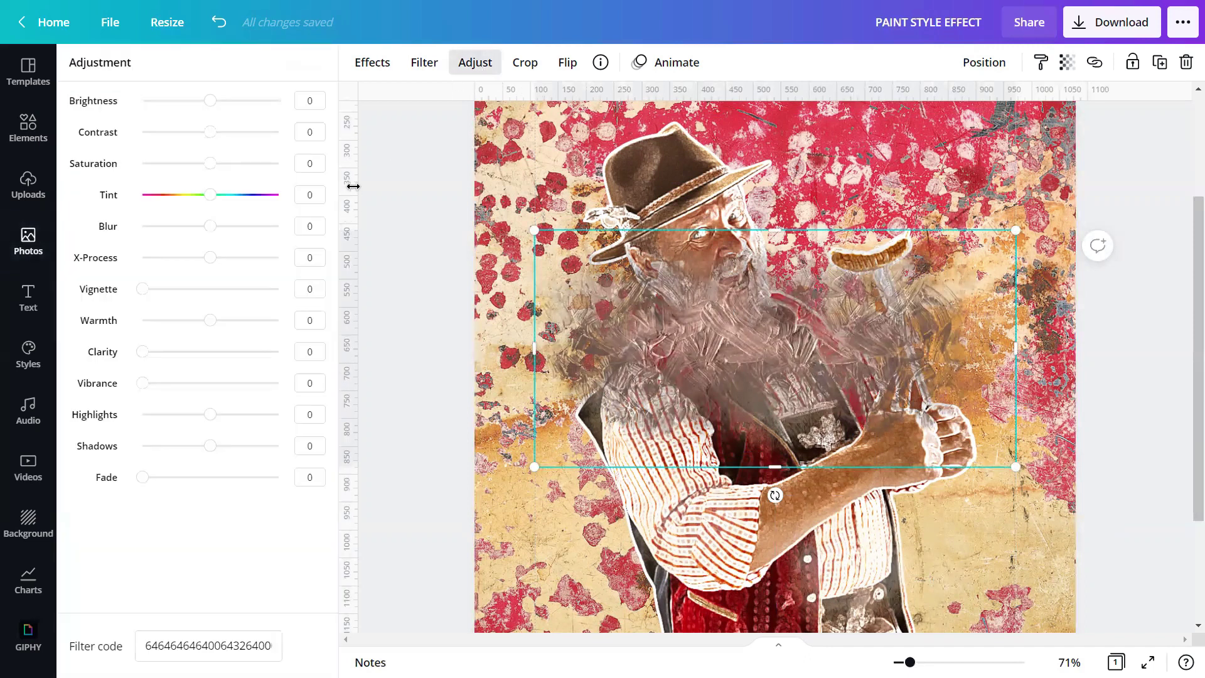
left_click(314, 130)
type("-11")
left_click(309, 167)
type("100")
left_click(318, 228)
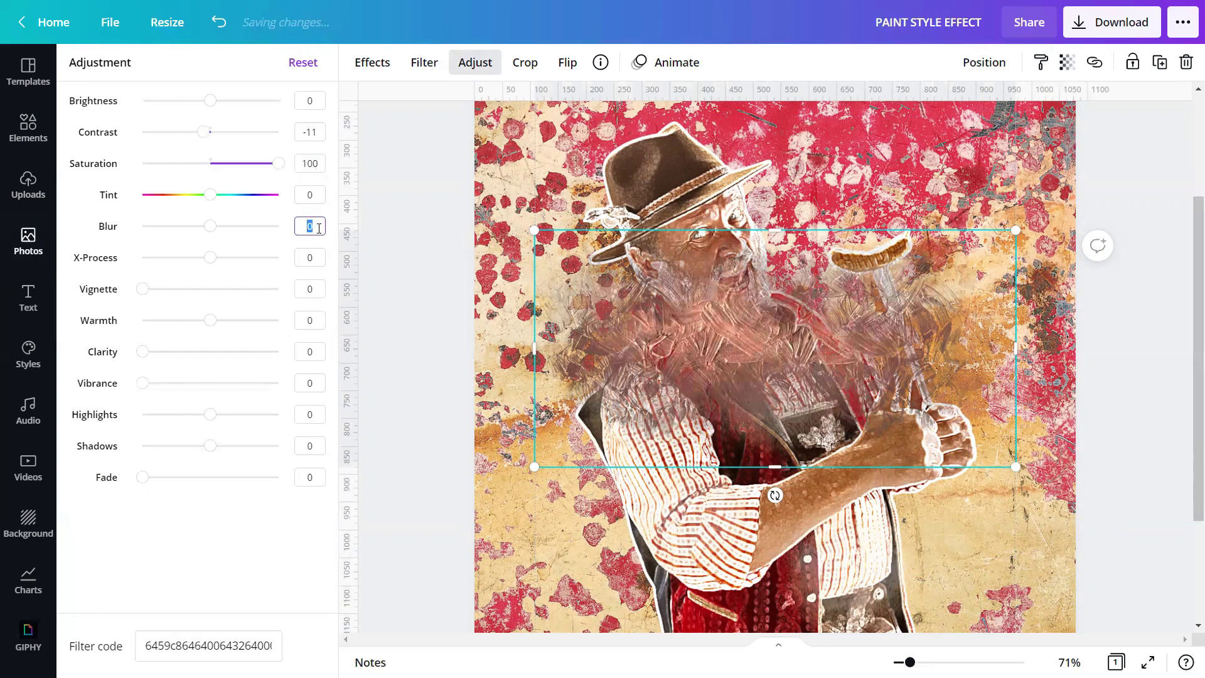
type("-5")
left_click(676, 309)
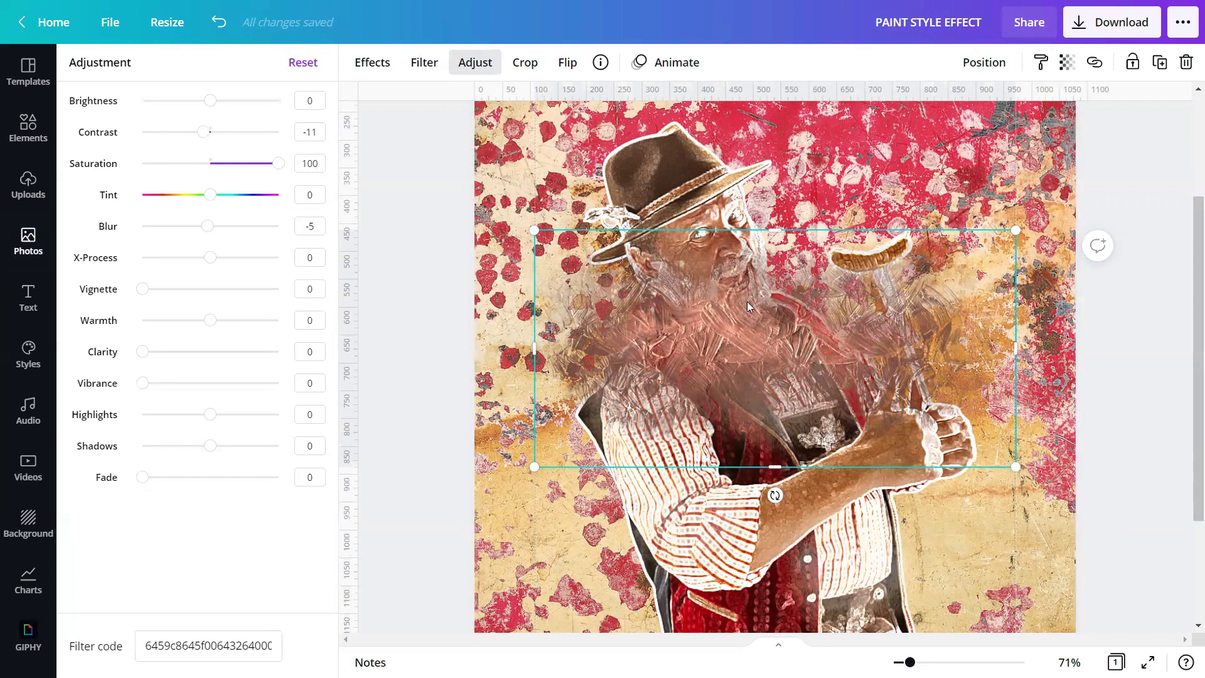
left_click(1066, 62)
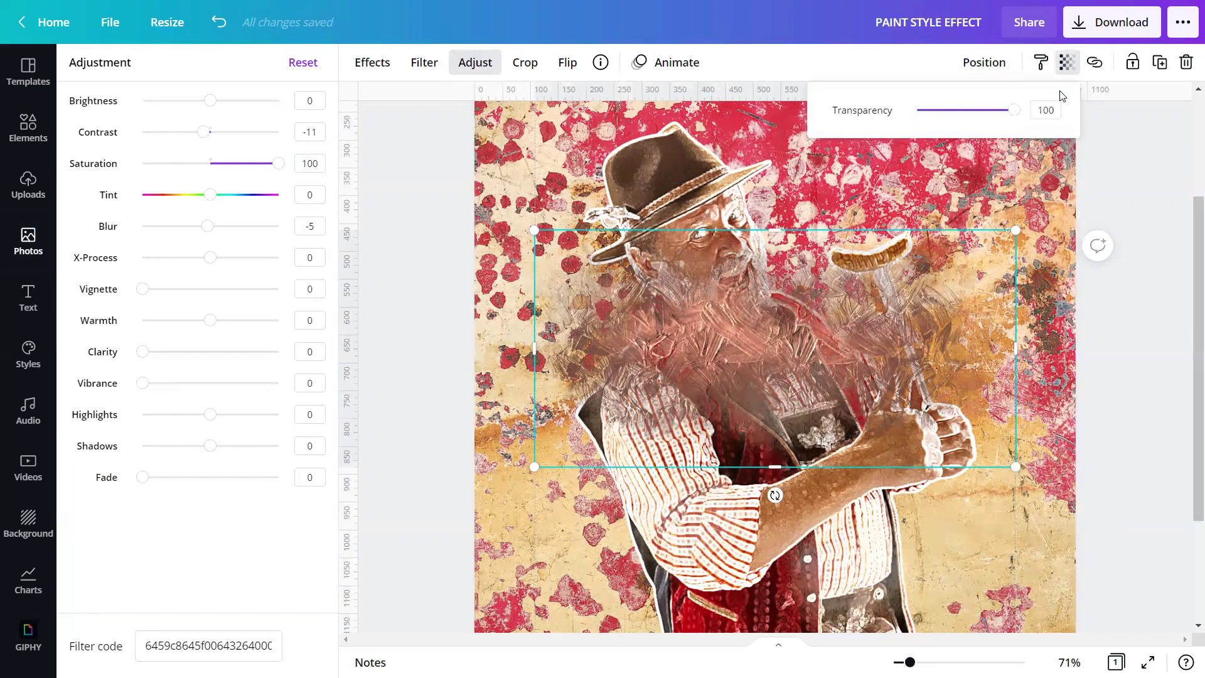
left_click_drag(1013, 113, 957, 116)
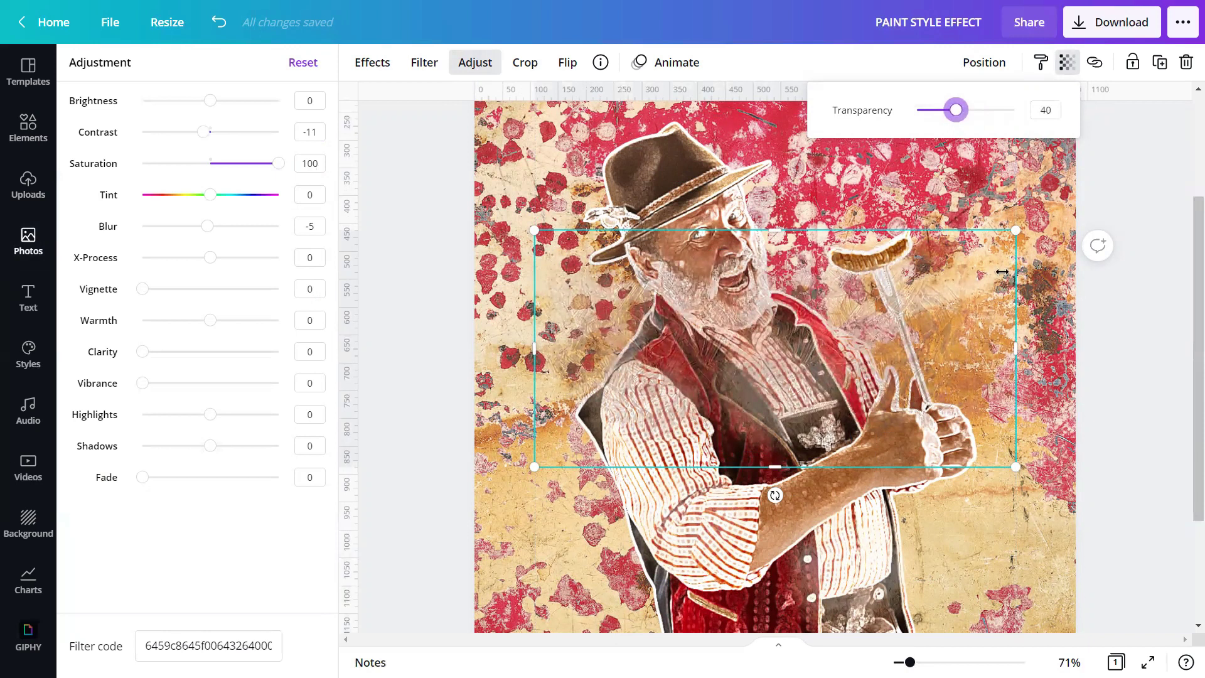
left_click(999, 207)
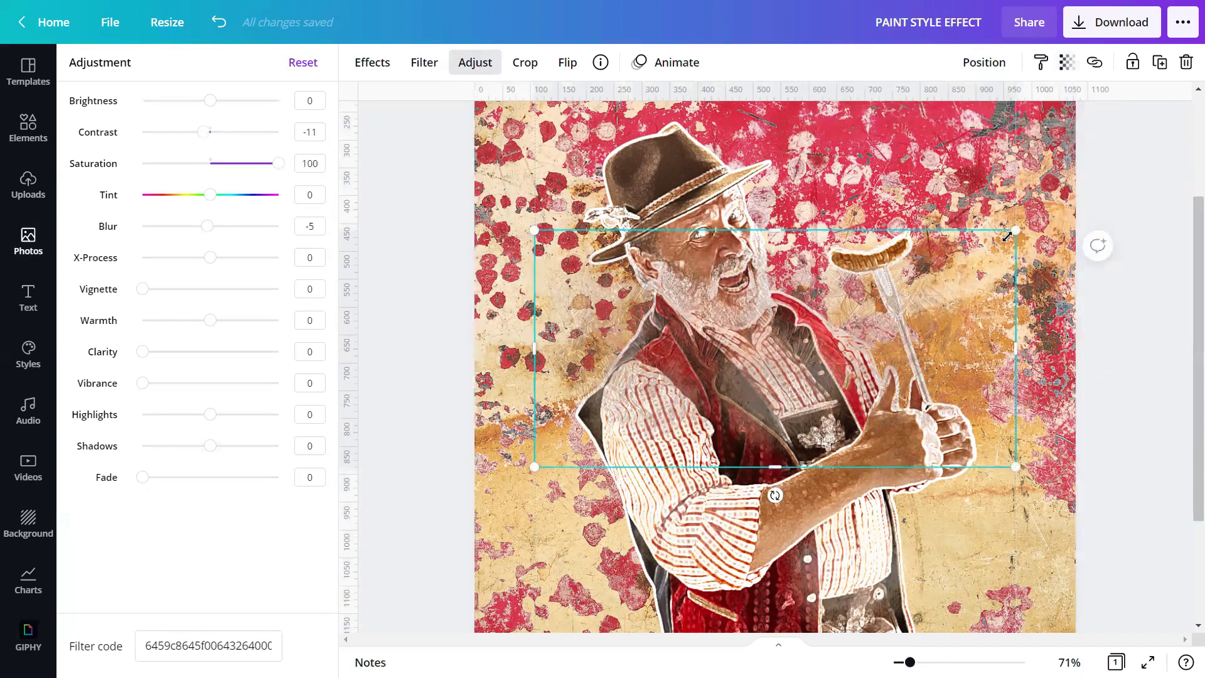
- Shrink the brown texture into a strip and rotate it across the forearm
left_click_drag(1015, 230, 784, 497)
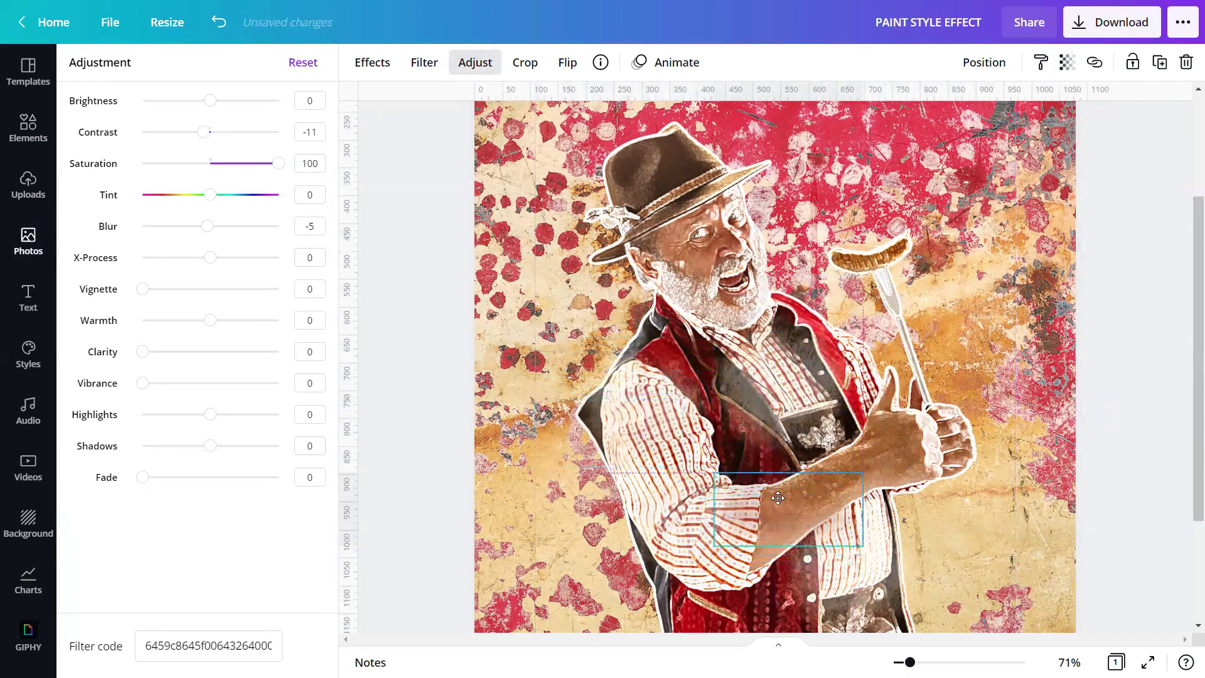
left_click_drag(789, 573, 818, 567)
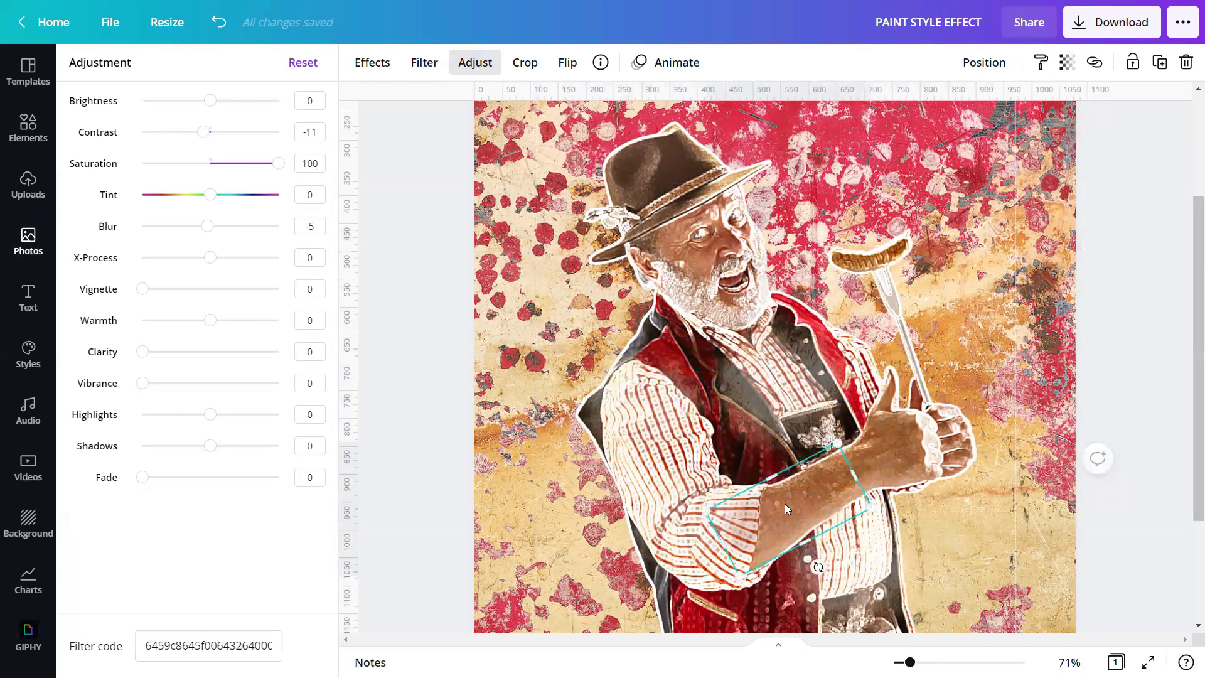
left_click(913, 546)
left_click(841, 506)
left_click_drag(842, 506, 920, 457)
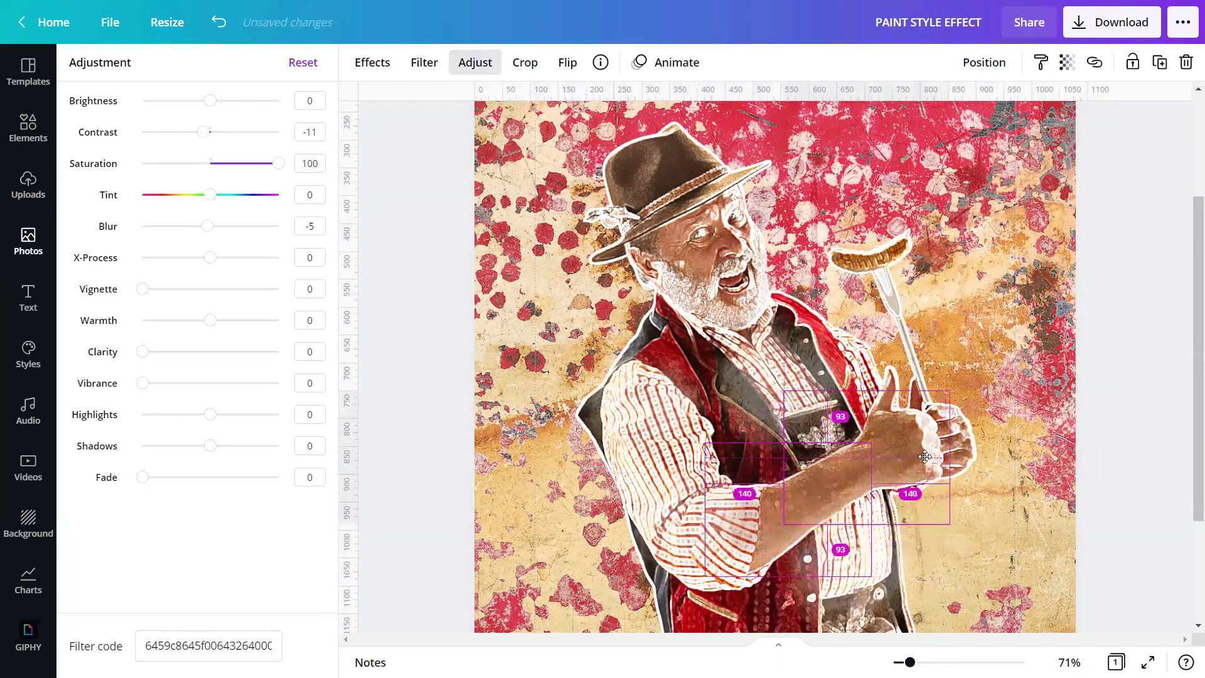
left_click(1002, 456)
key("ctrl+z")
- Move the rotated brown texture strip up so it sits over the man's hat
left_click_drag(796, 511, 691, 183)
left_click(929, 213)
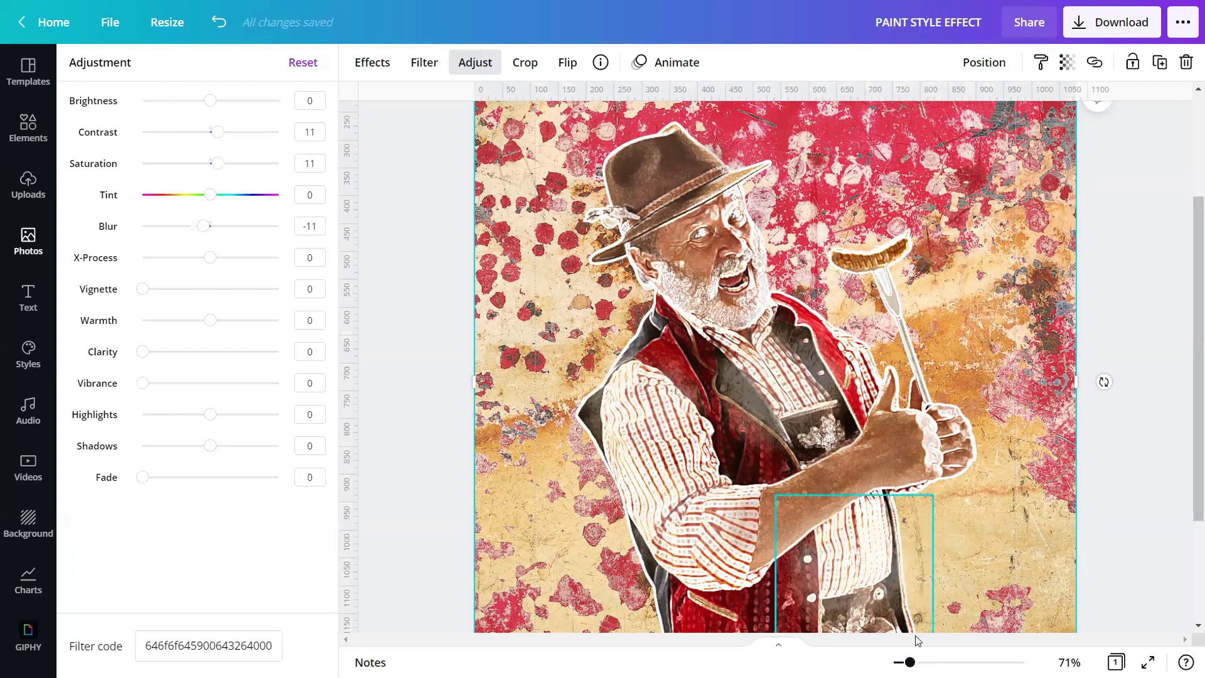
left_click_drag(909, 662, 902, 662)
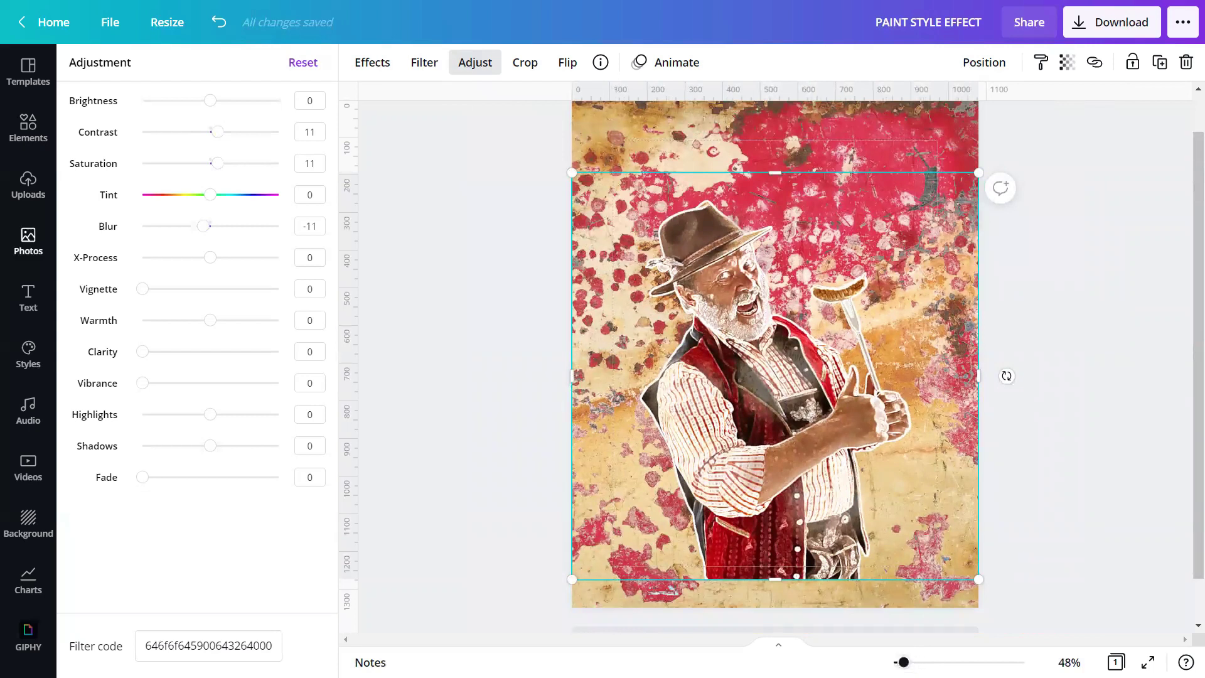
- Marquee-select all the semi-transparent patches on the figure to check them, then deselect
key("Escape")
left_click_drag(1055, 511, 544, 604)
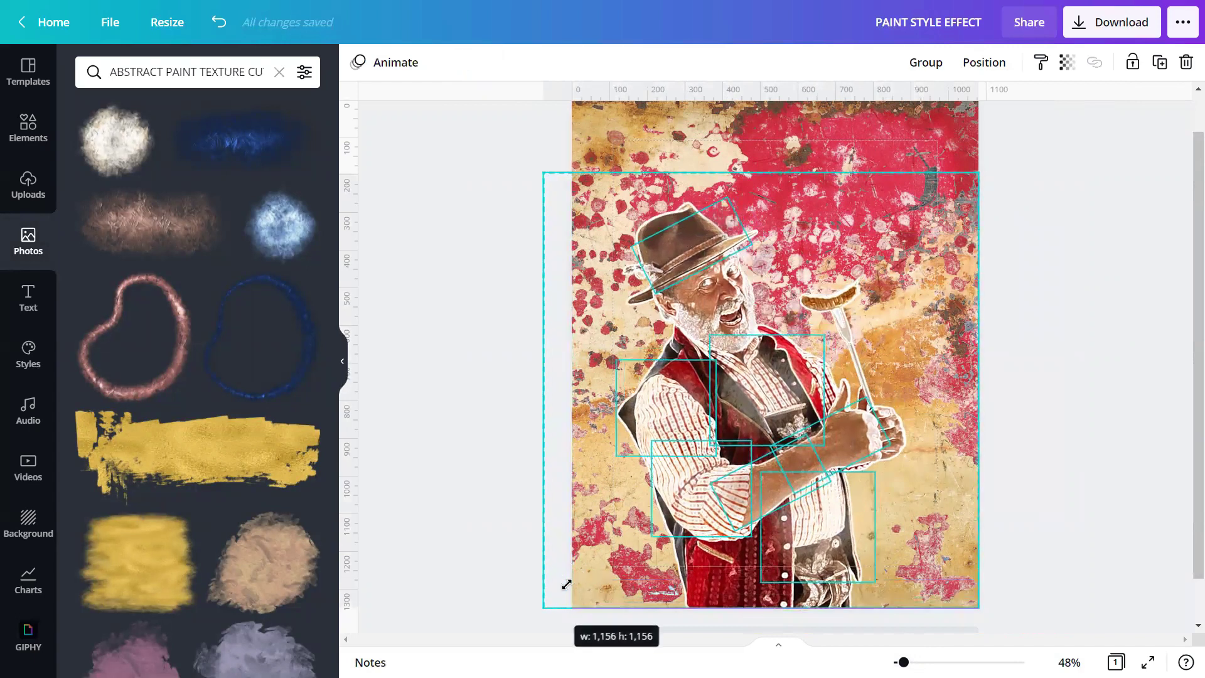
left_click(1087, 343)
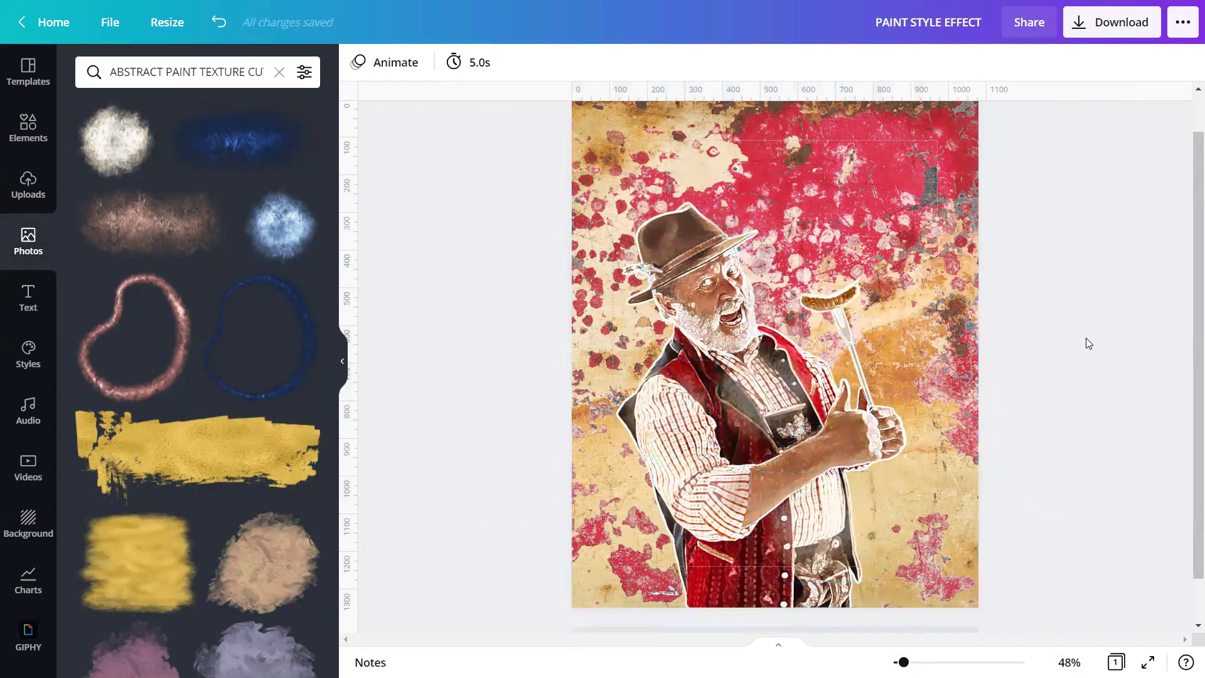